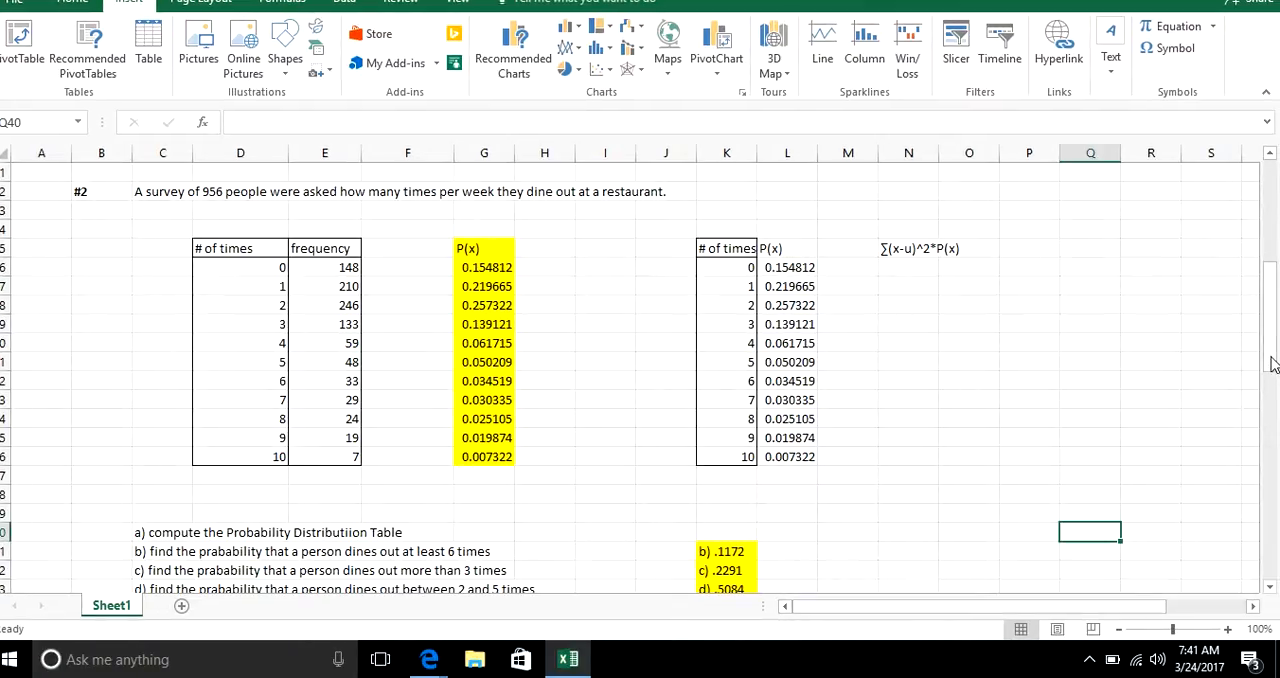
Review the questions for problem #2 on dining out and problem #3 on dog weights.
drag(1273, 345, 1273, 353)
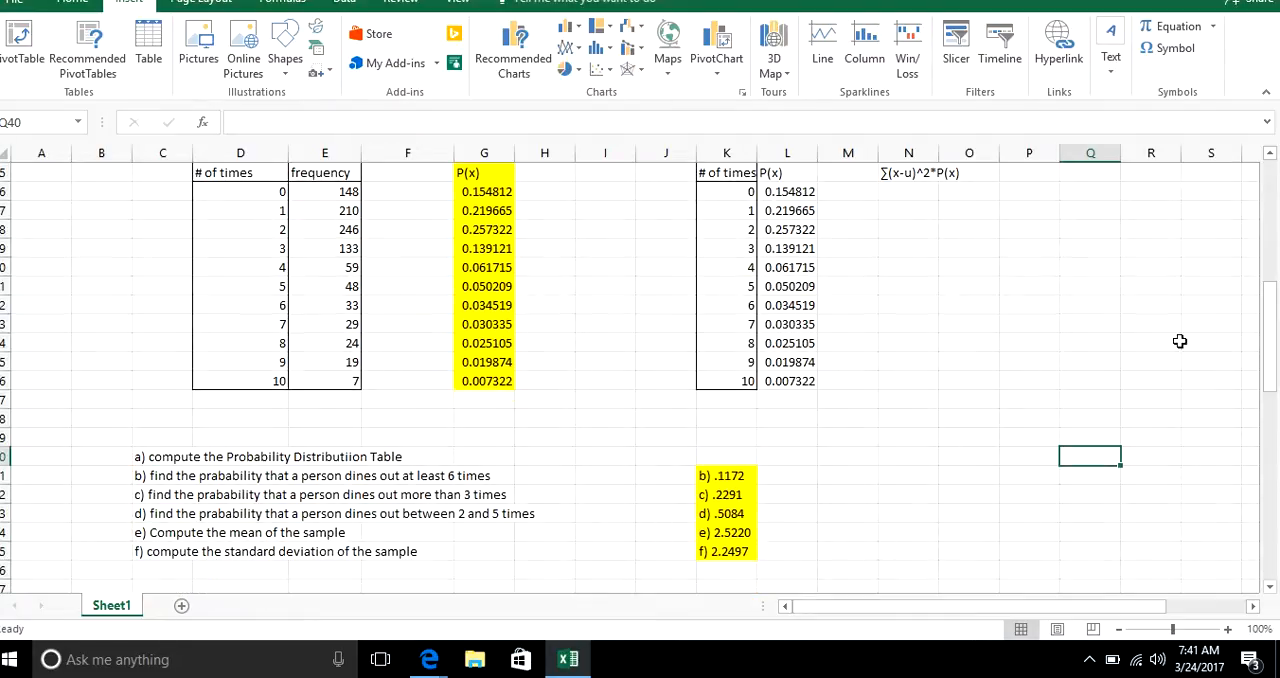
drag(1273, 350, 1273, 425)
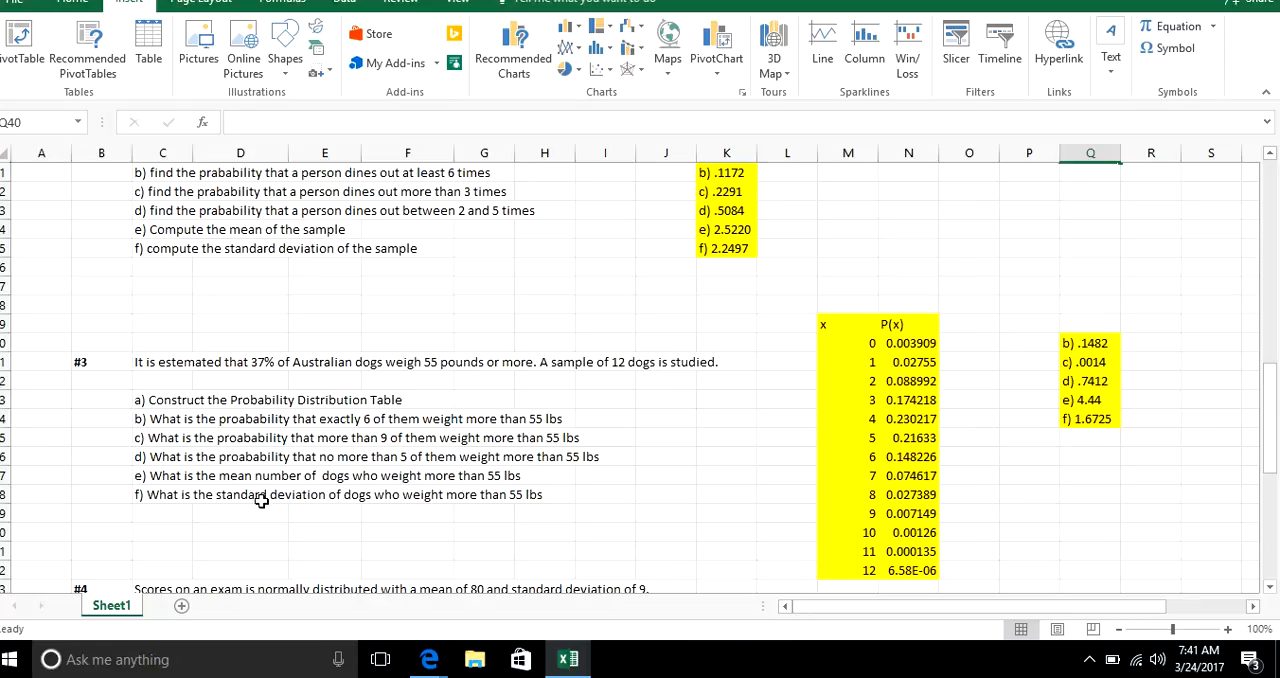
drag(1273, 400, 1273, 298)
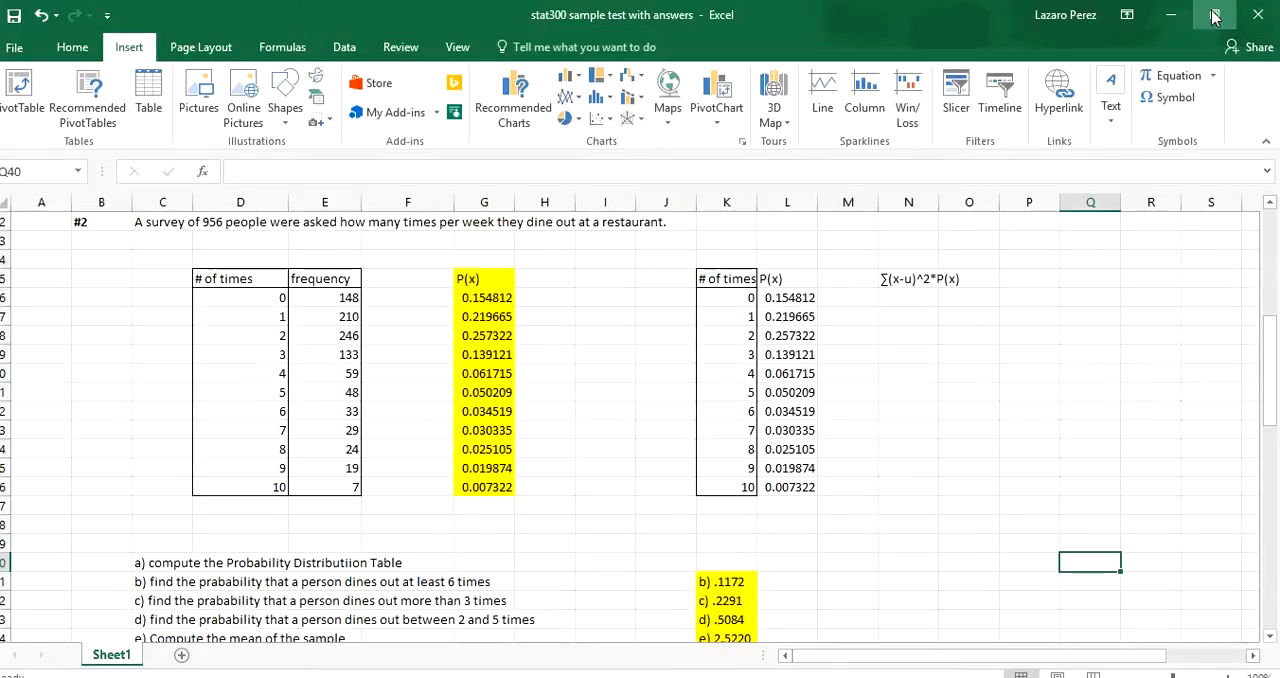
View the e-book's variance formula for a discrete random variable beside the worksheet, and return to problem #2 in the maximized workbook.
click(1214, 15)
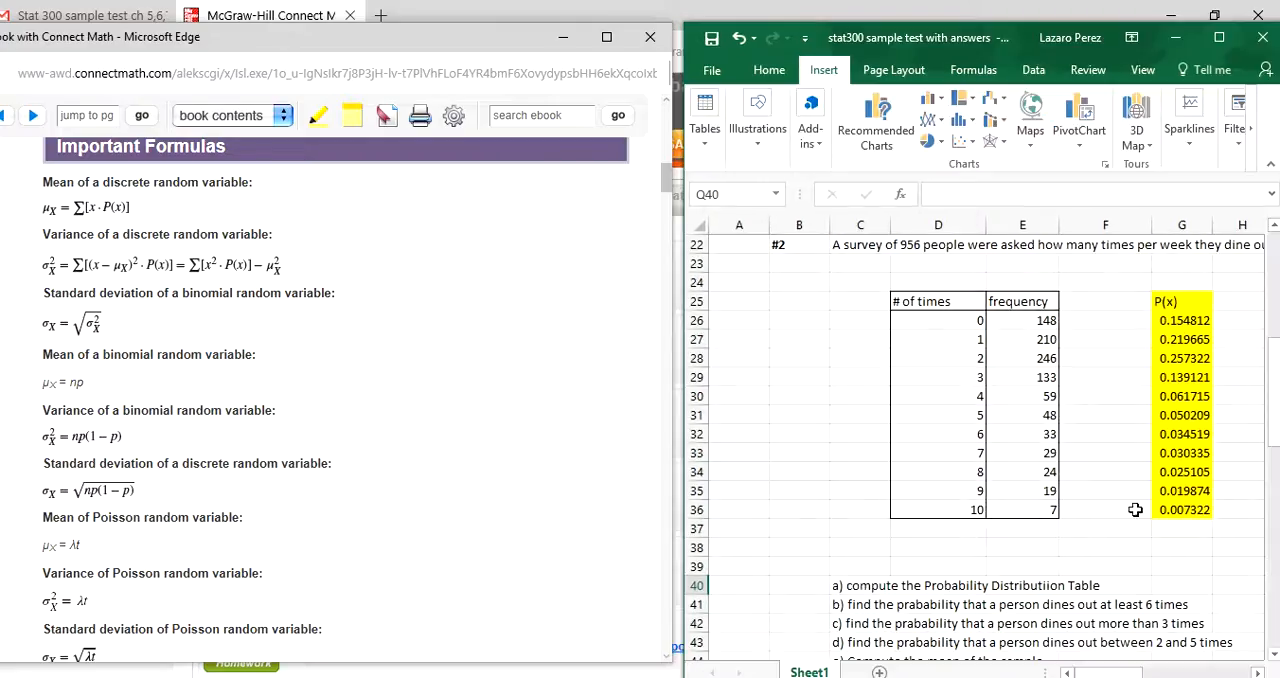
drag(1127, 671, 1162, 663)
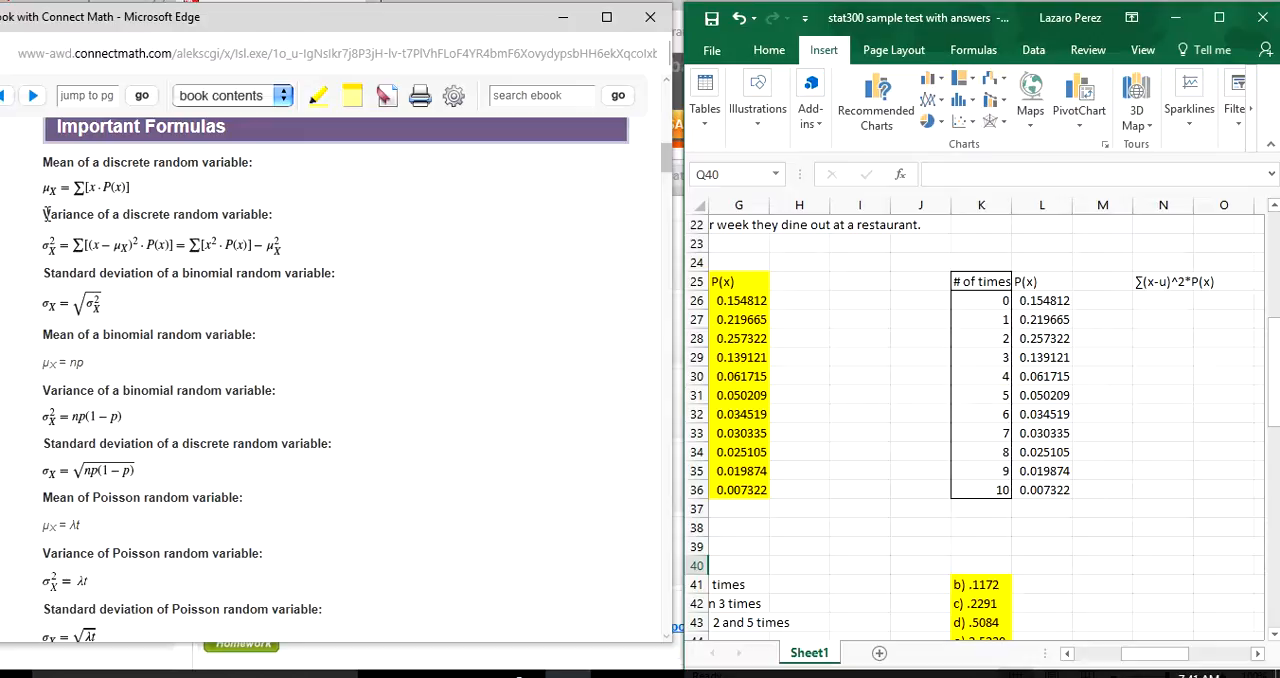
drag(44, 214, 95, 215)
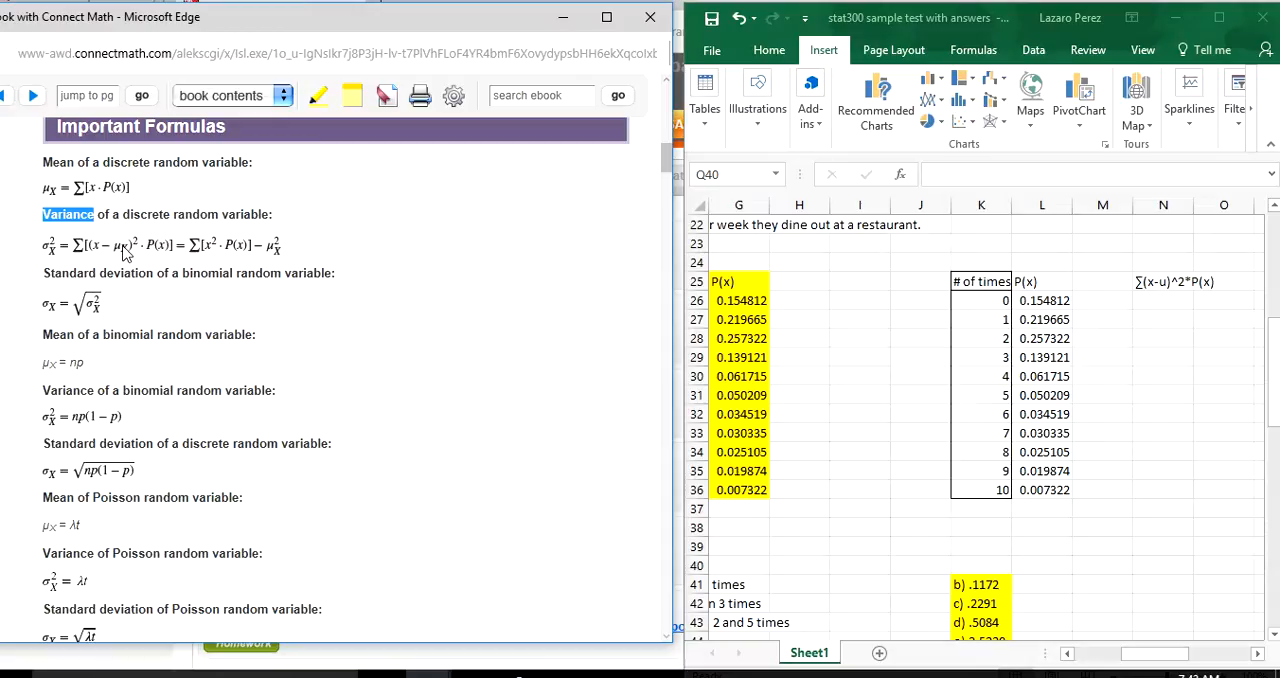
click(1278, 374)
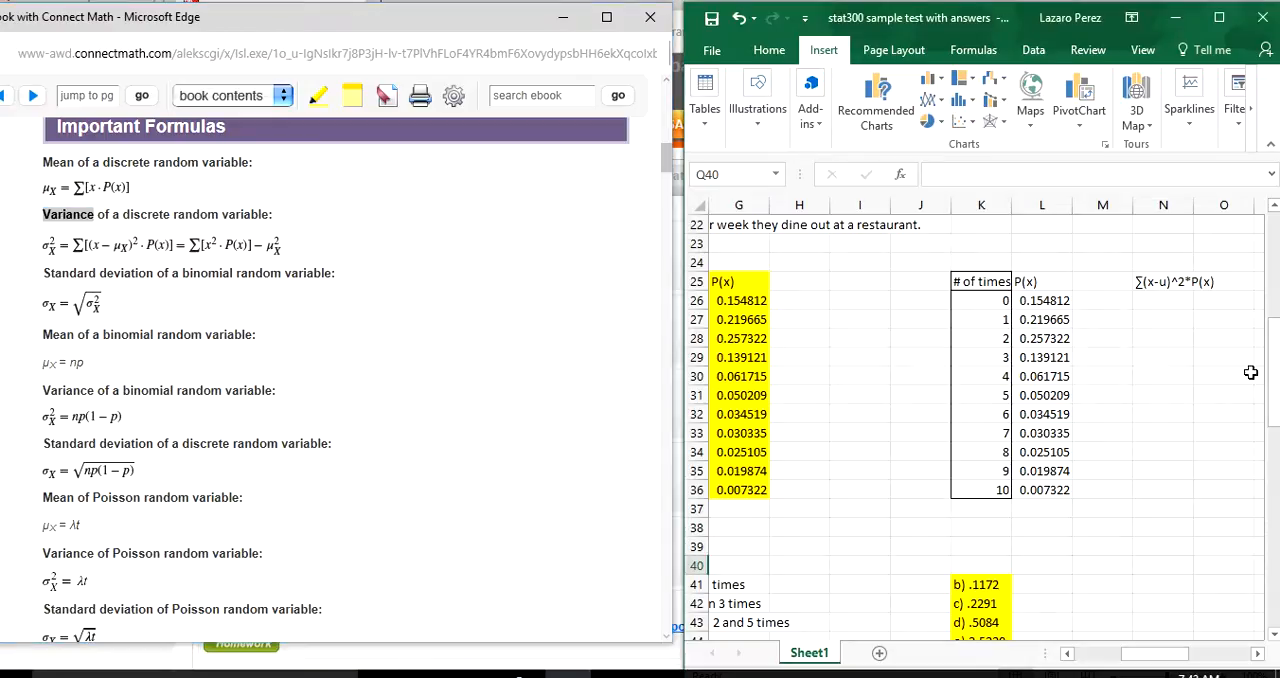
drag(1134, 663, 1150, 660)
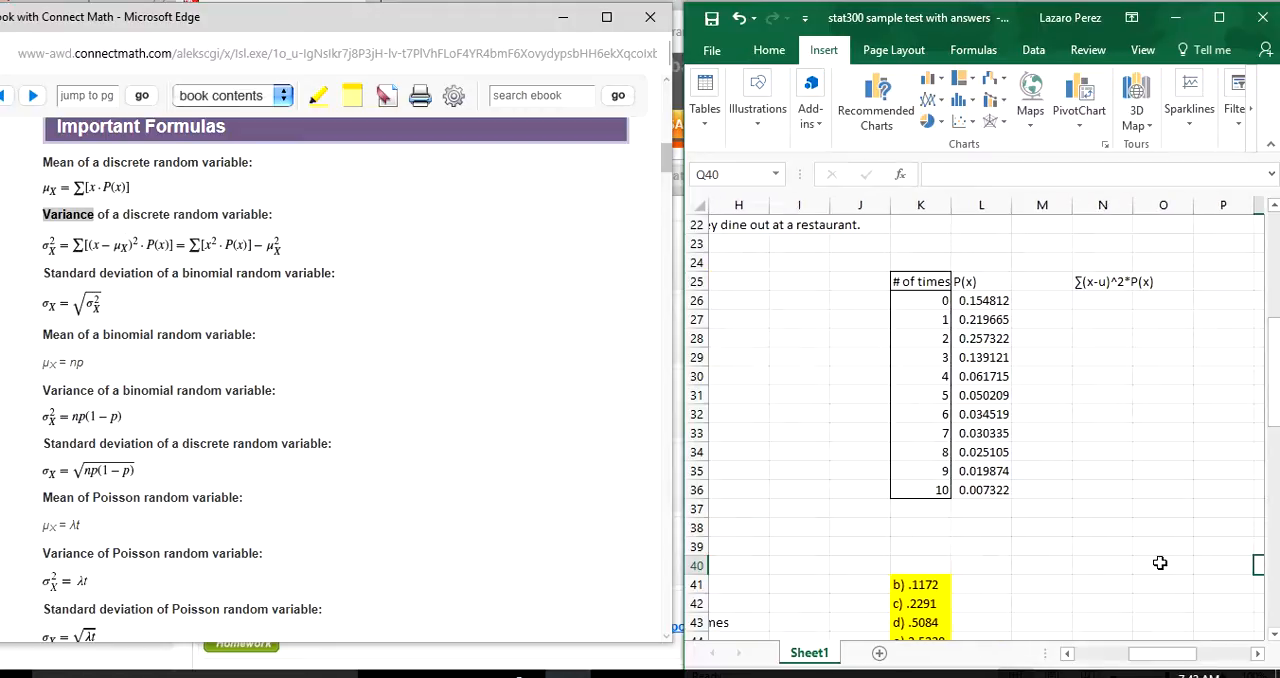
click(1219, 30)
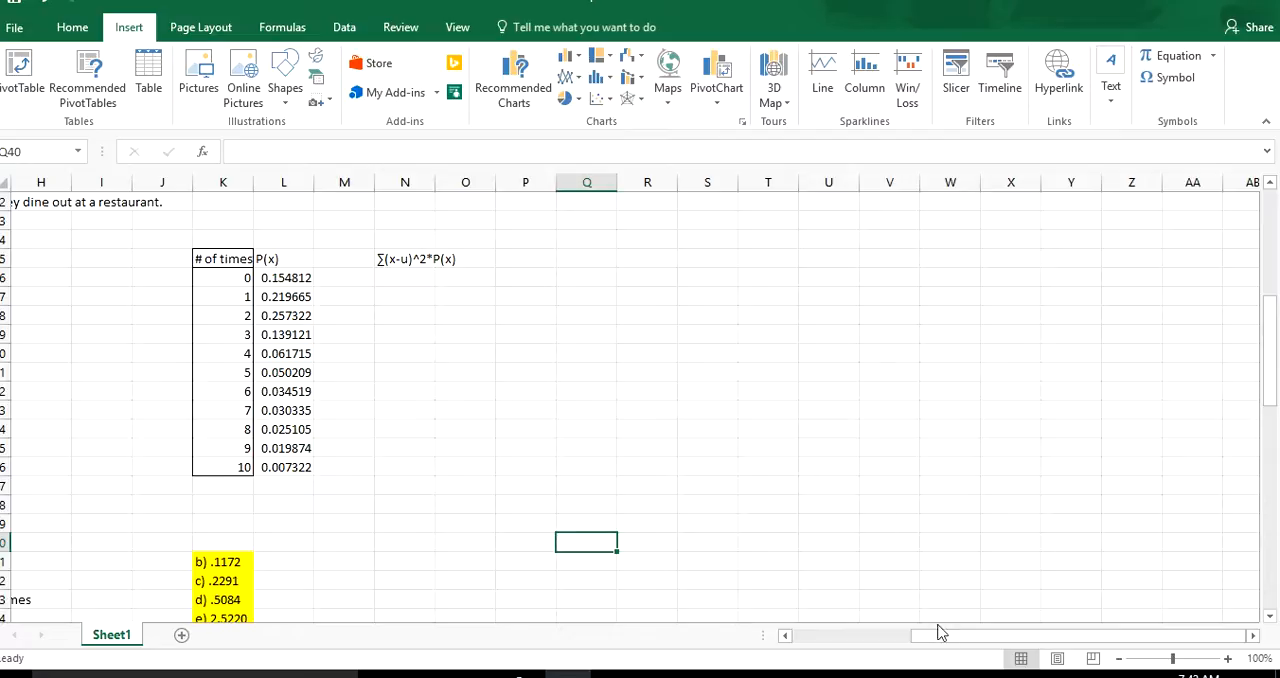
drag(943, 640, 838, 636)
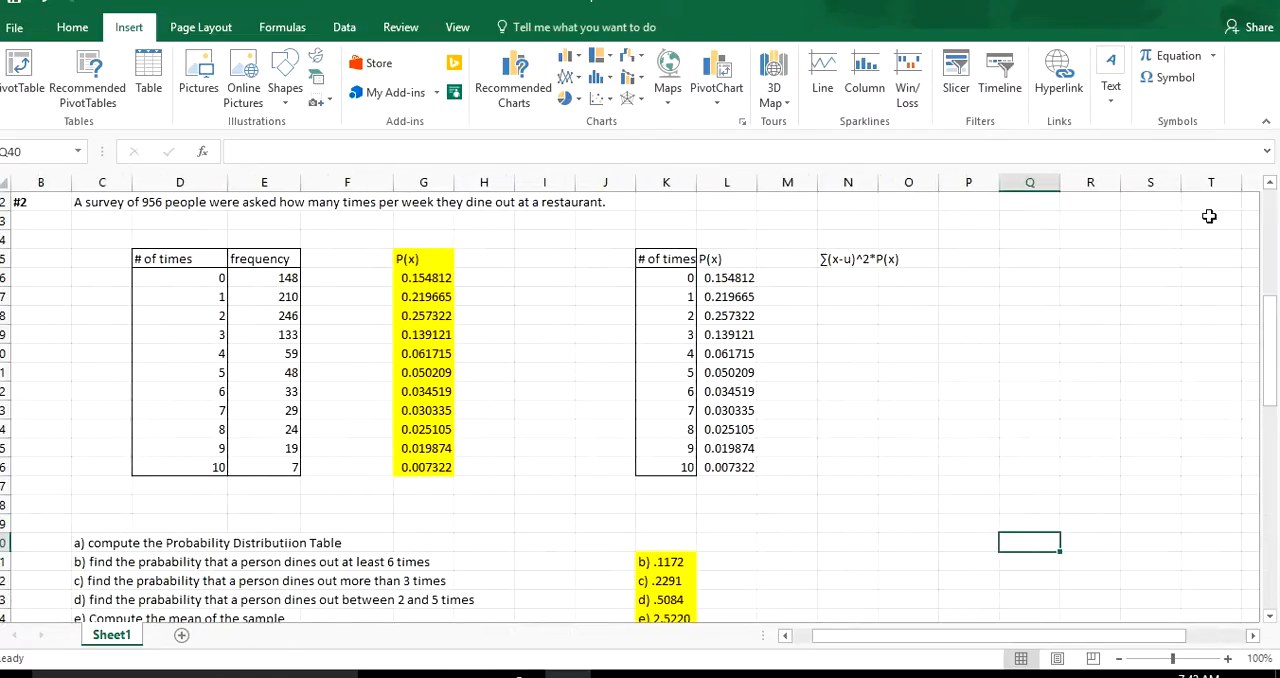
mouse_move(1270, 344)
mouse_down()
mouse_move(1272, 360)
mouse_move(1272, 349)
mouse_up()
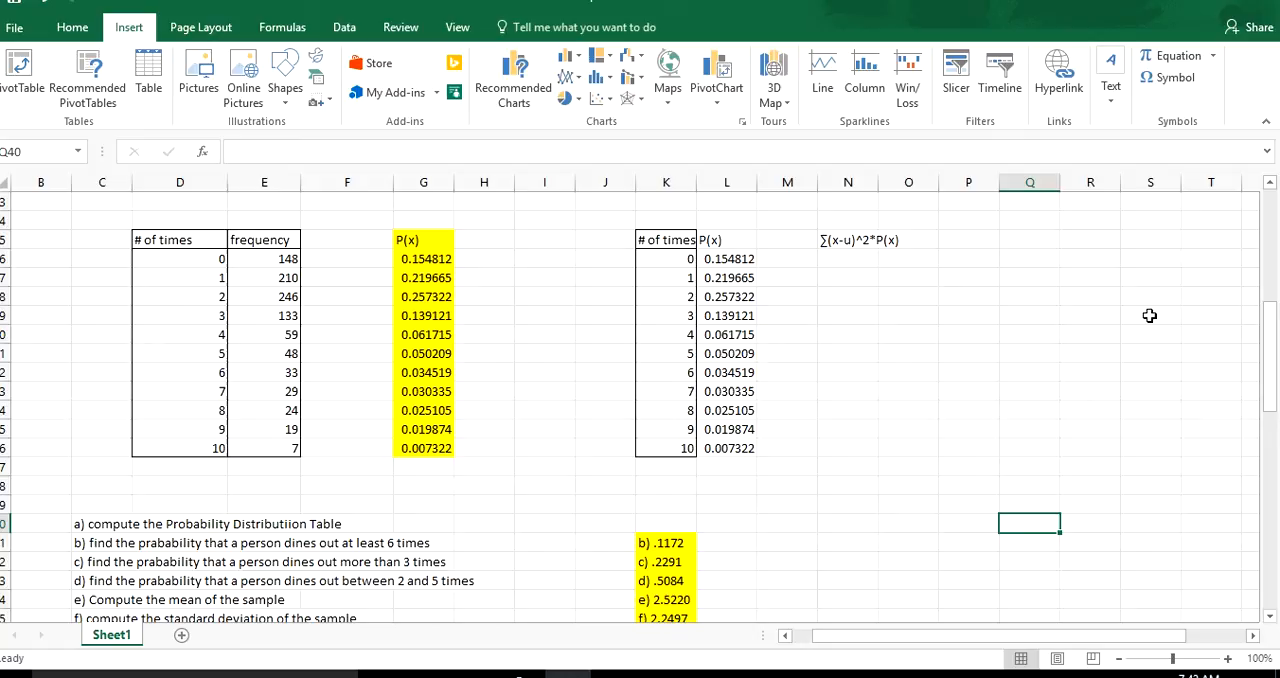
click(850, 258)
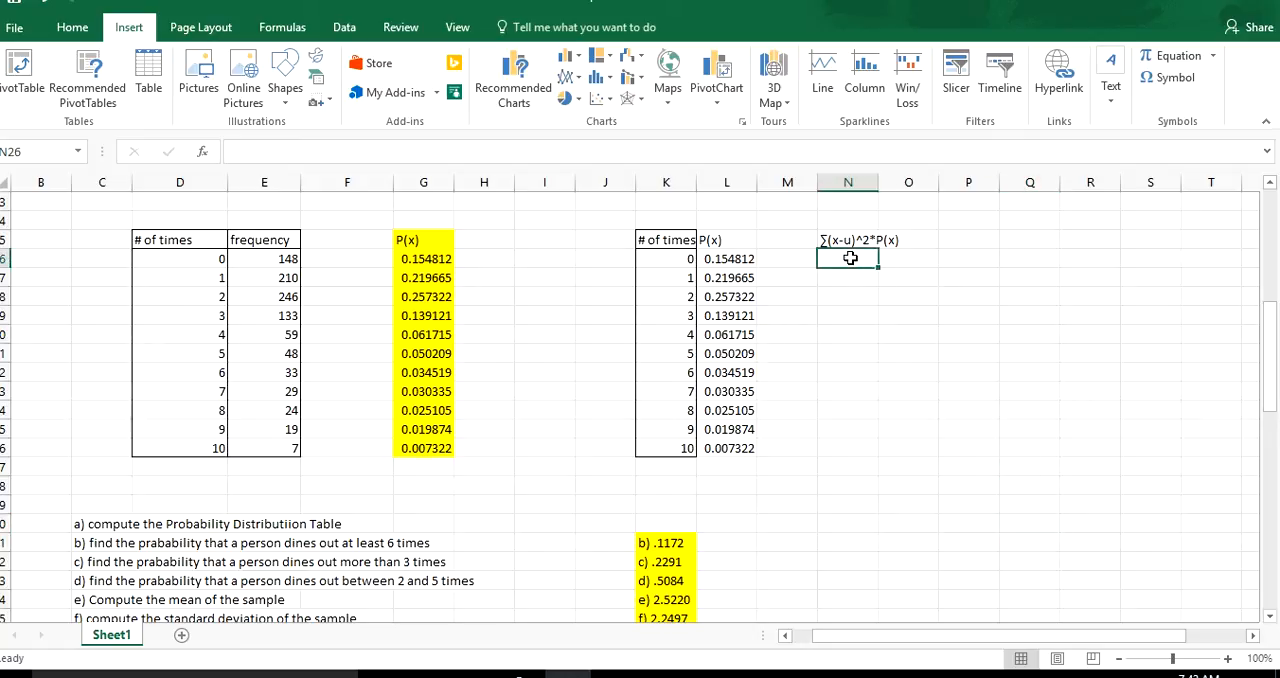
text(=(()
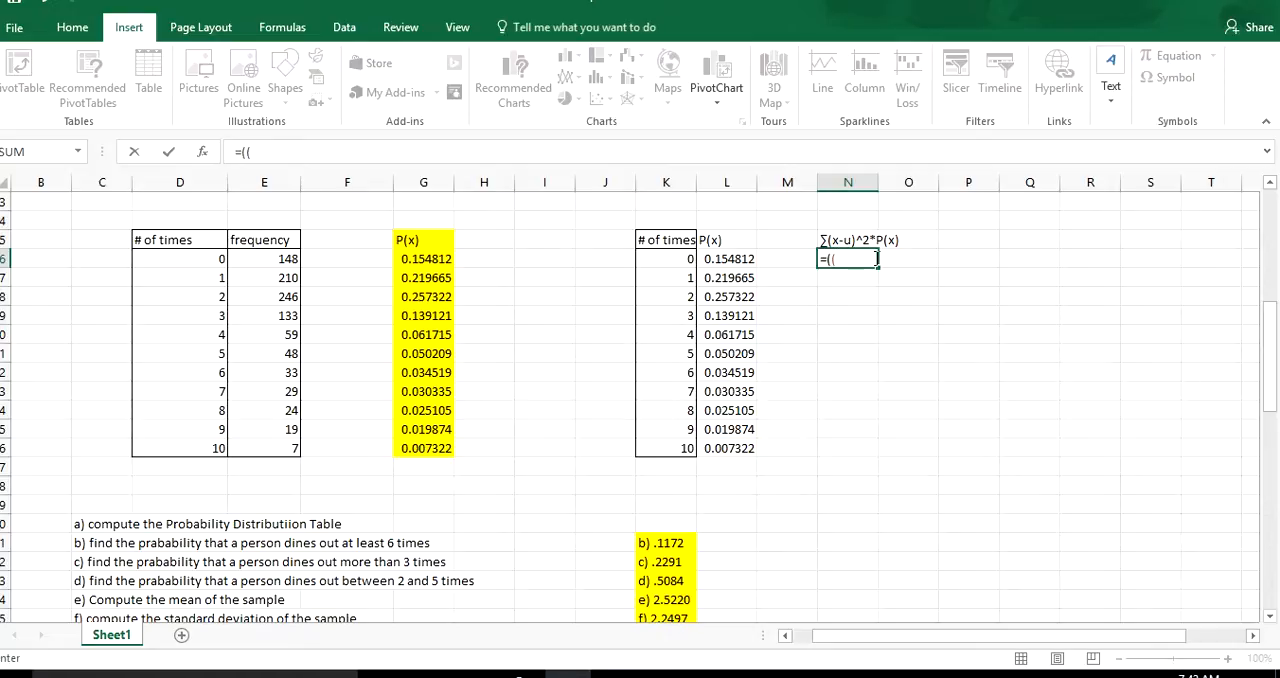
click(680, 259)
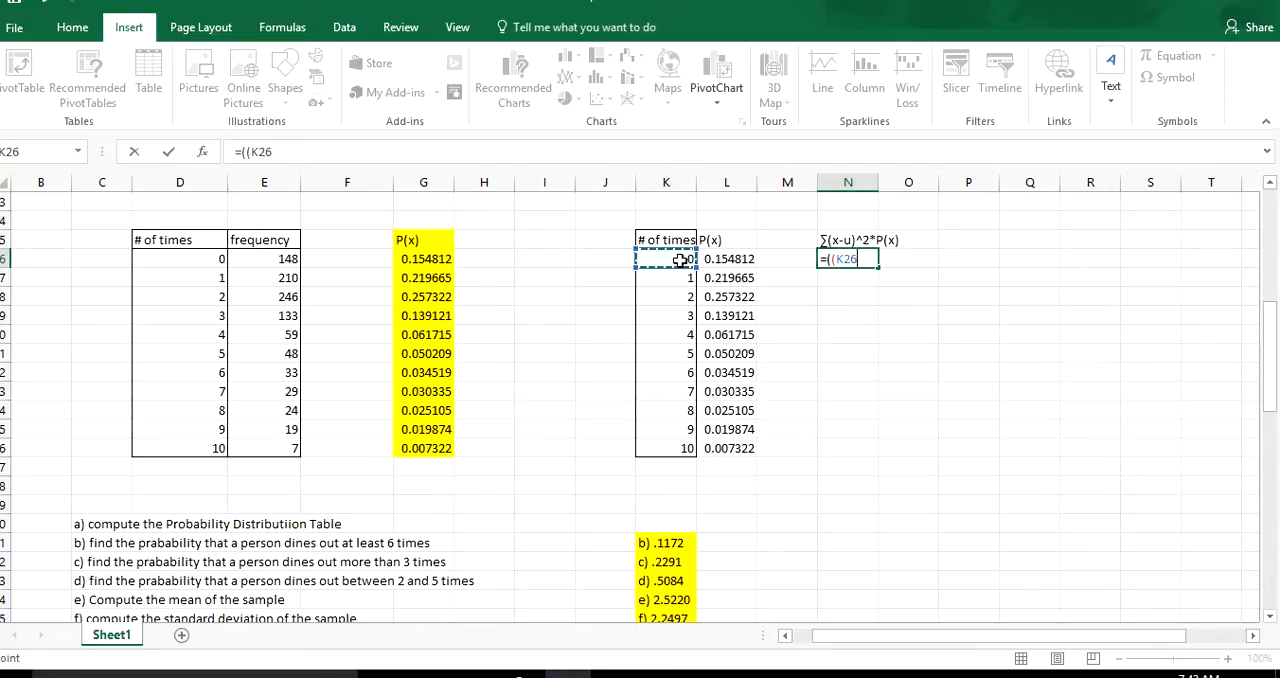
text(-)
drag(1269, 406, 1270, 416)
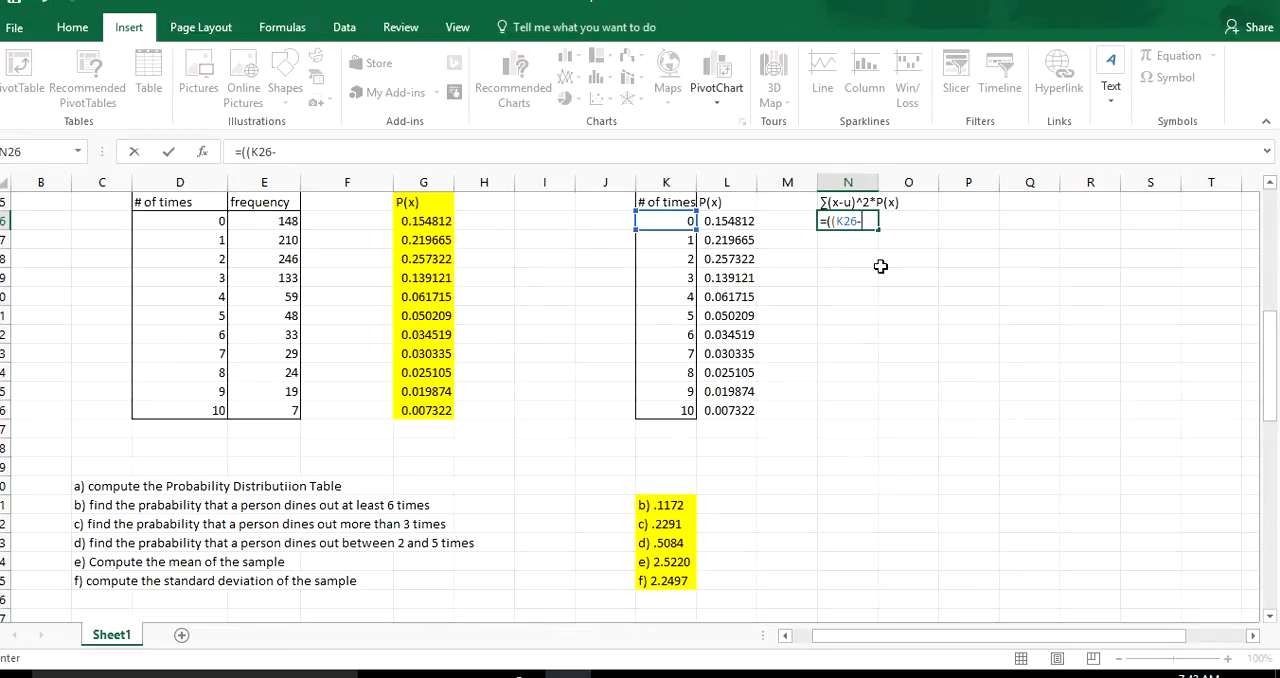
key(BackSpace)
key(BackSpace)
key(BackSpace)
key(BackSpace)
key(BackSpace)
key(BackSpace)
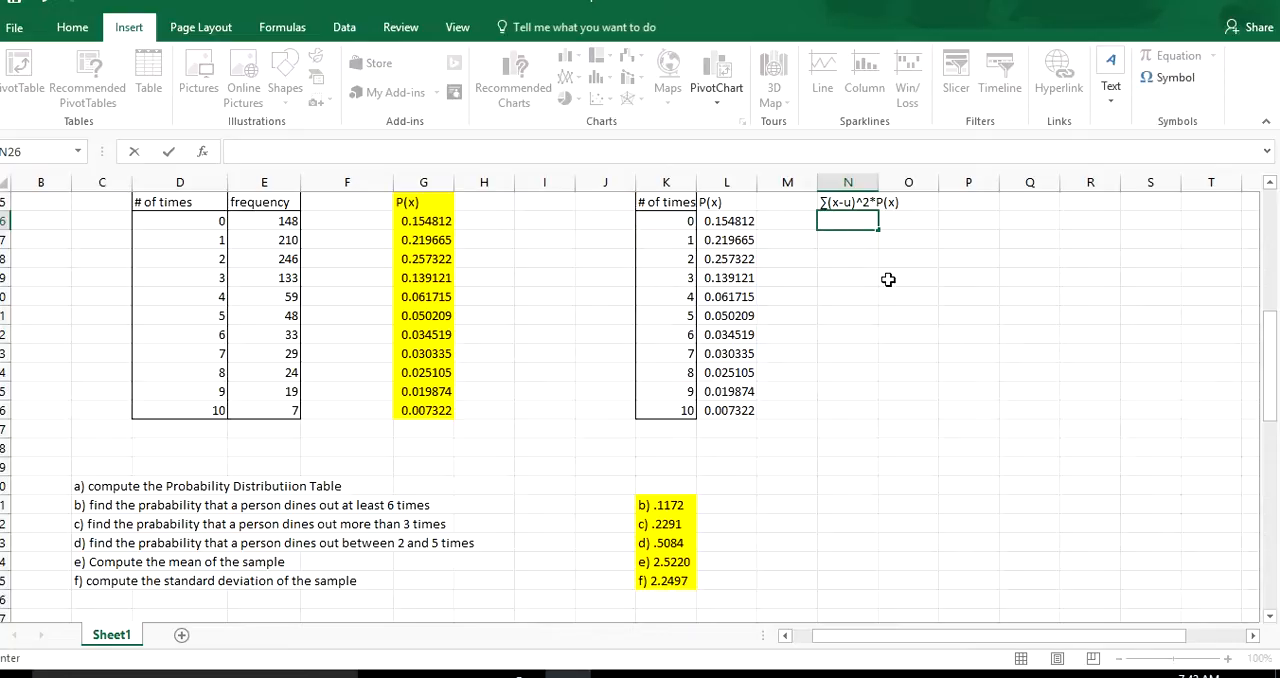
Enter the mean from answer e) in cell P33 for use in the variance formula.
click(981, 353)
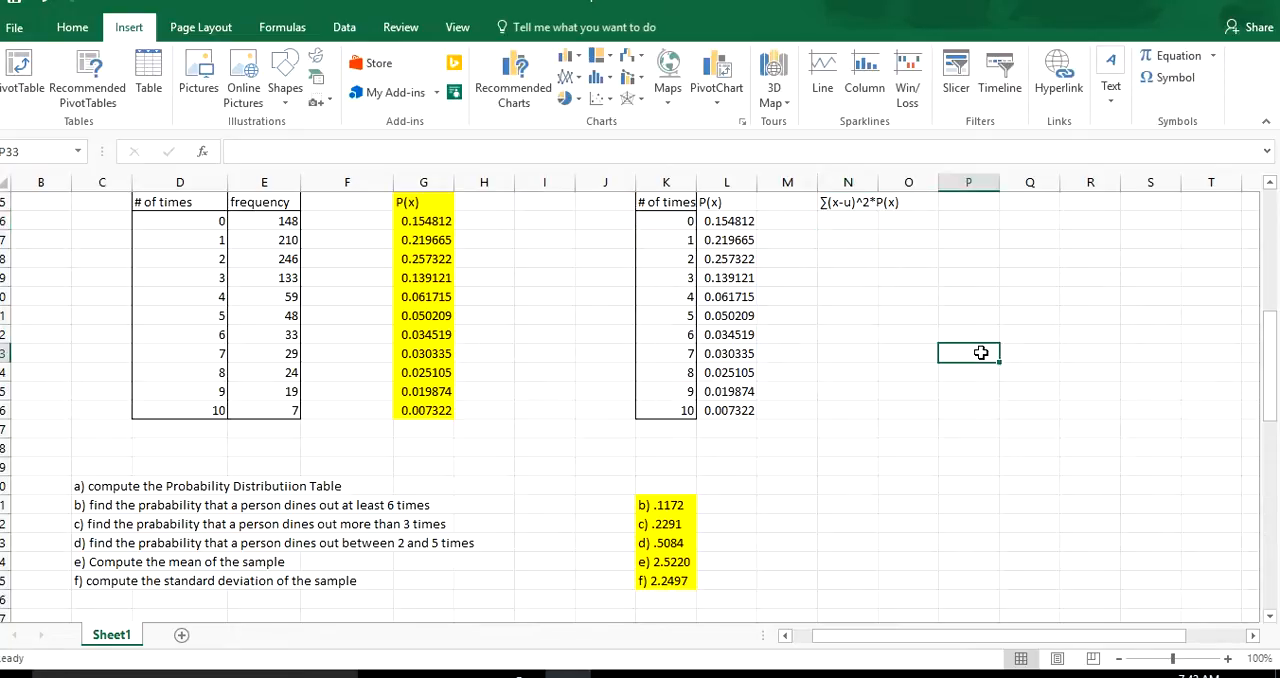
text(2.5)
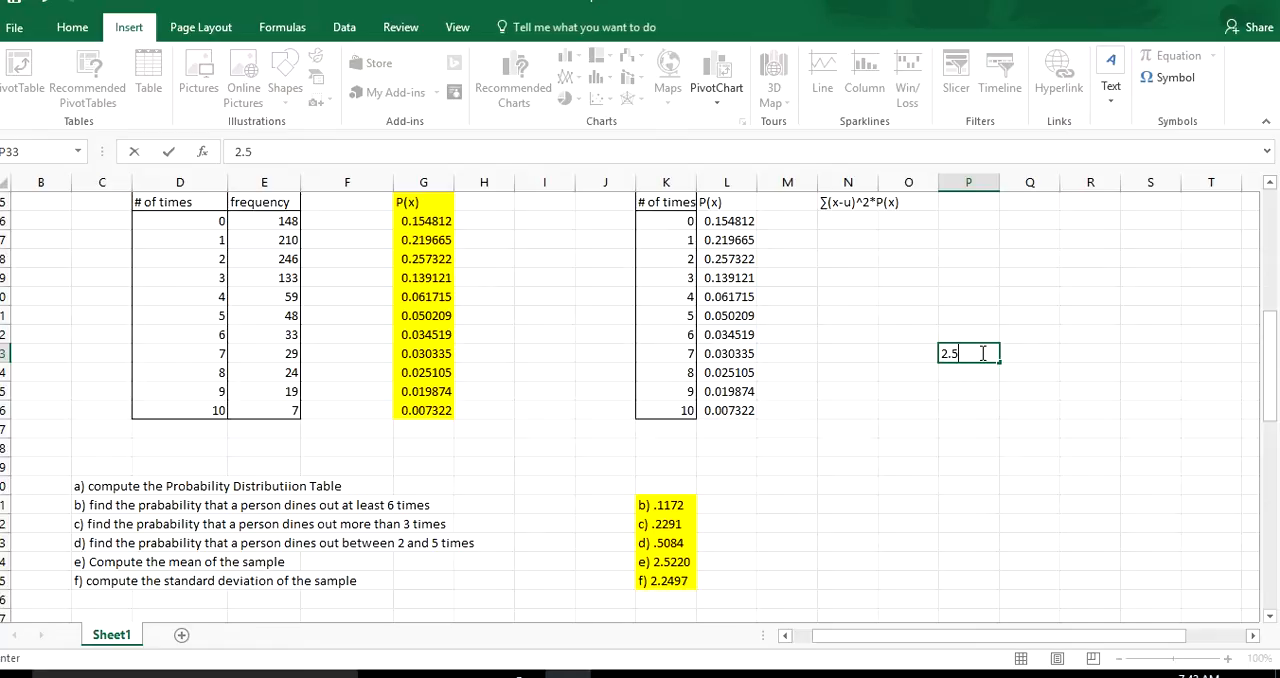
text(22o)
click(860, 228)
text(=(()
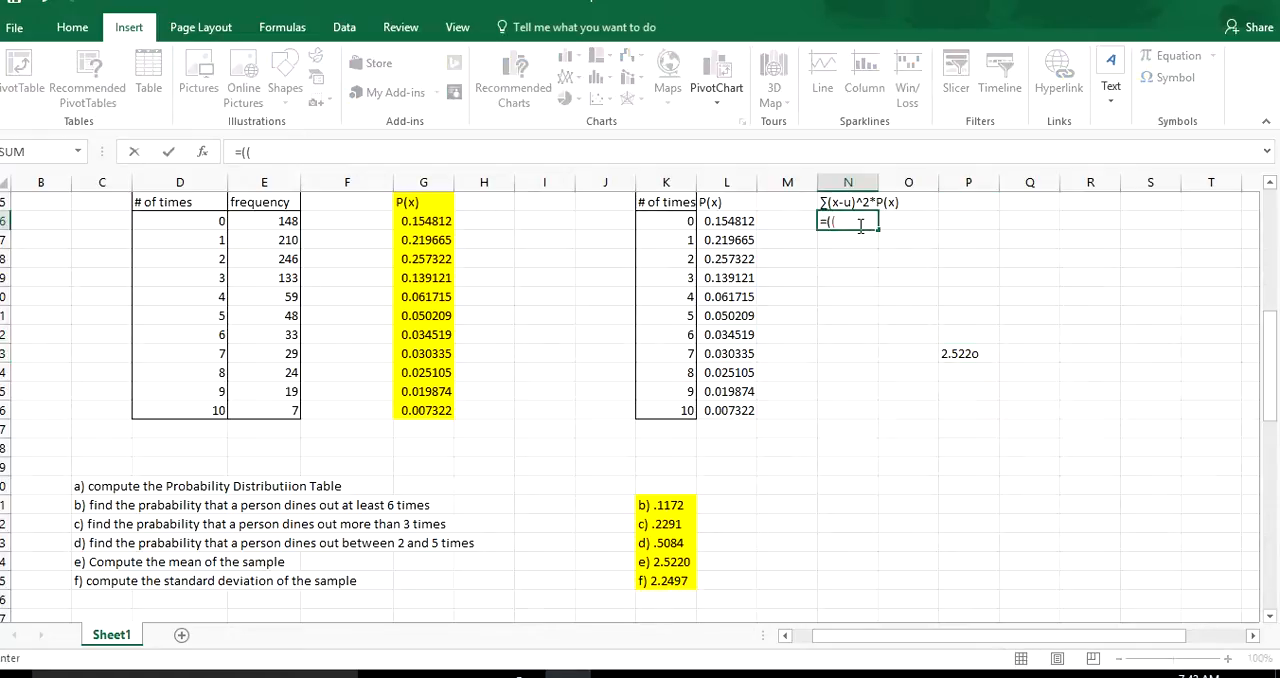
click(666, 222)
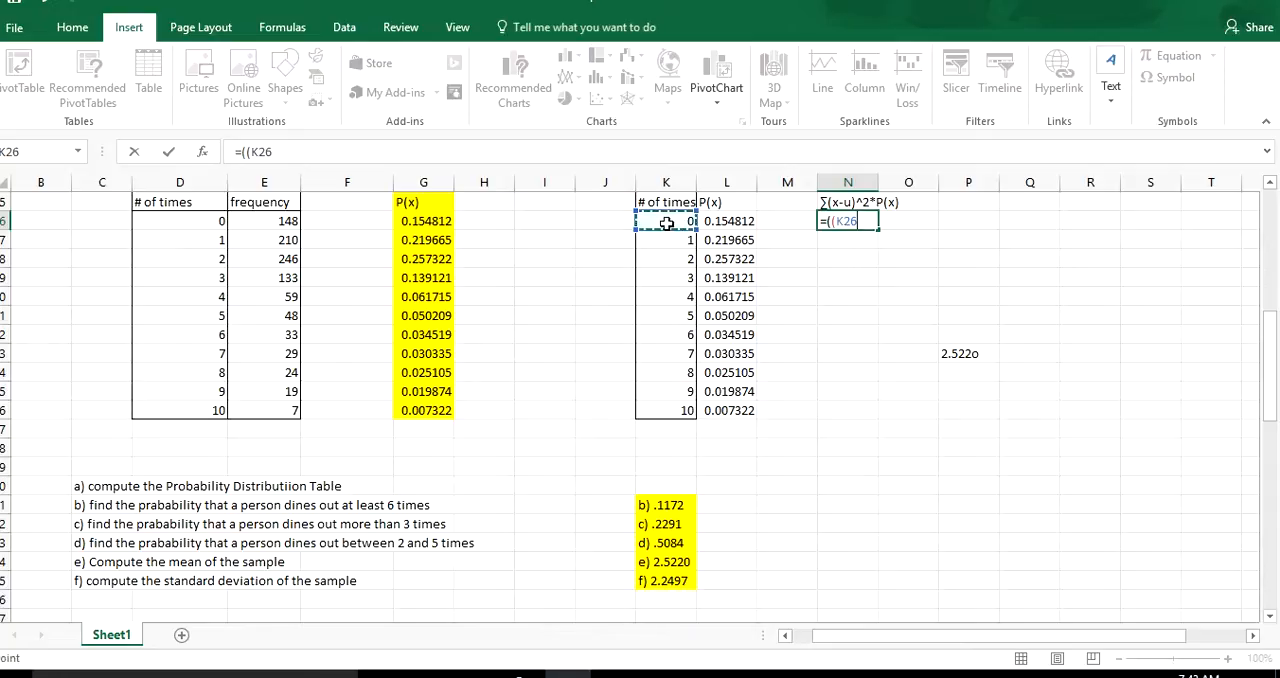
text(-)
click(951, 353)
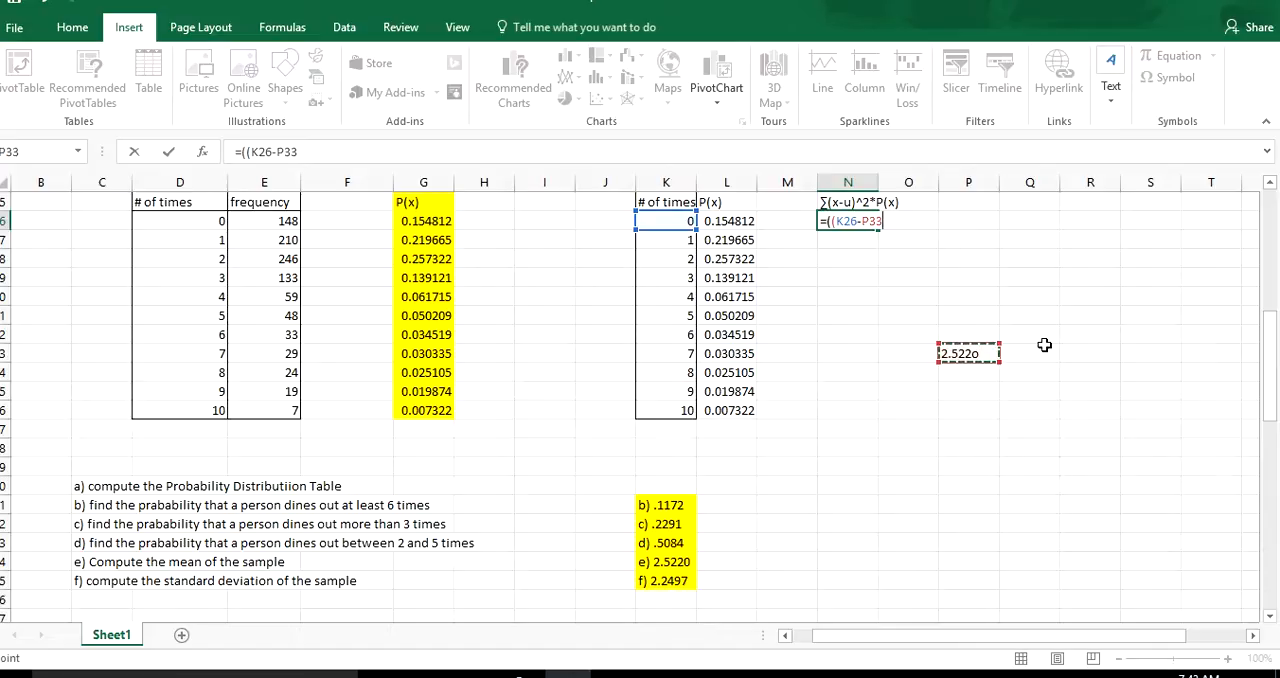
key(BackSpace)
key(BackSpace)
key(BackSpace)
key(BackSpace)
key(BackSpace)
key(BackSpace)
key(BackSpace)
key(BackSpace)
key(BackSpace)
key(BackSpace)
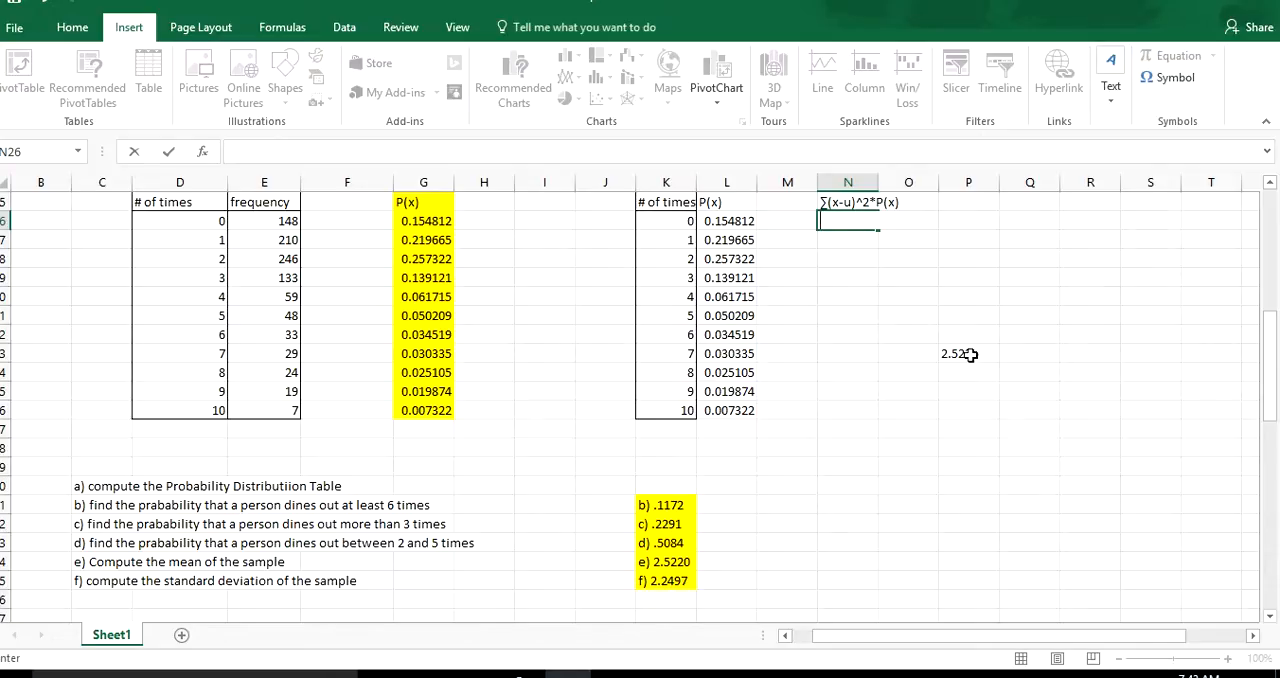
Correct the mean in cell P33 to the number 2.5220.
click(970, 355)
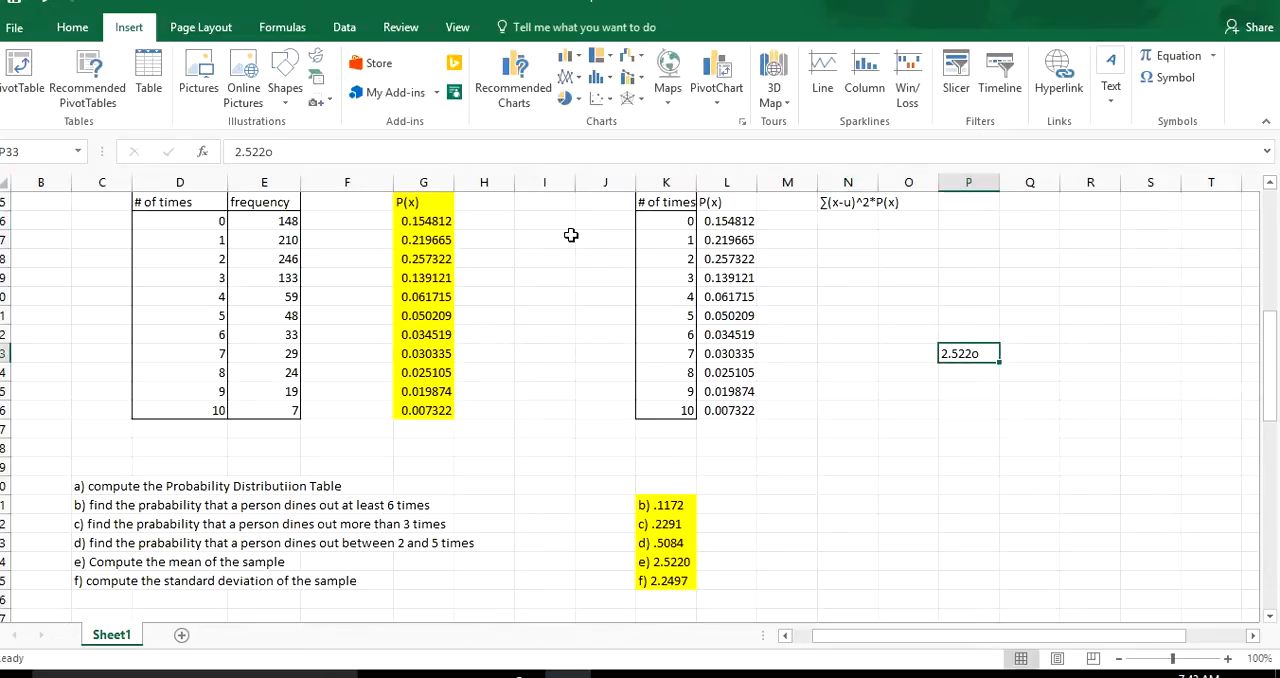
click(404, 160)
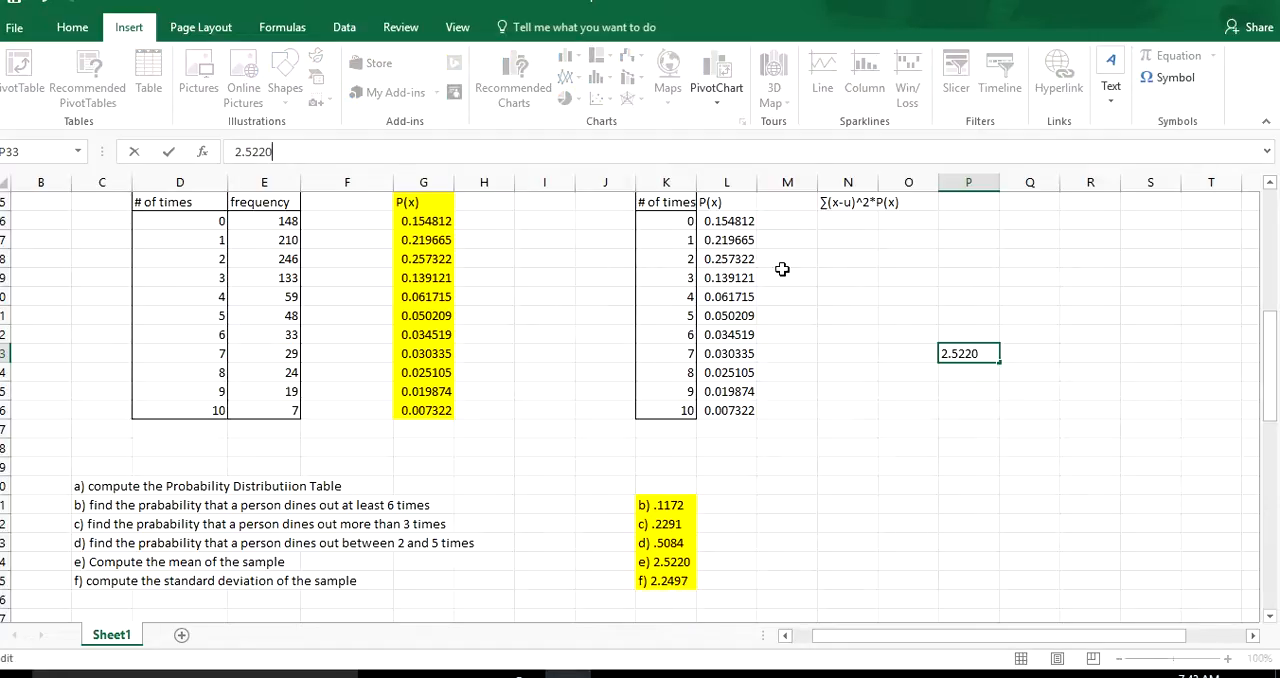
click(849, 292)
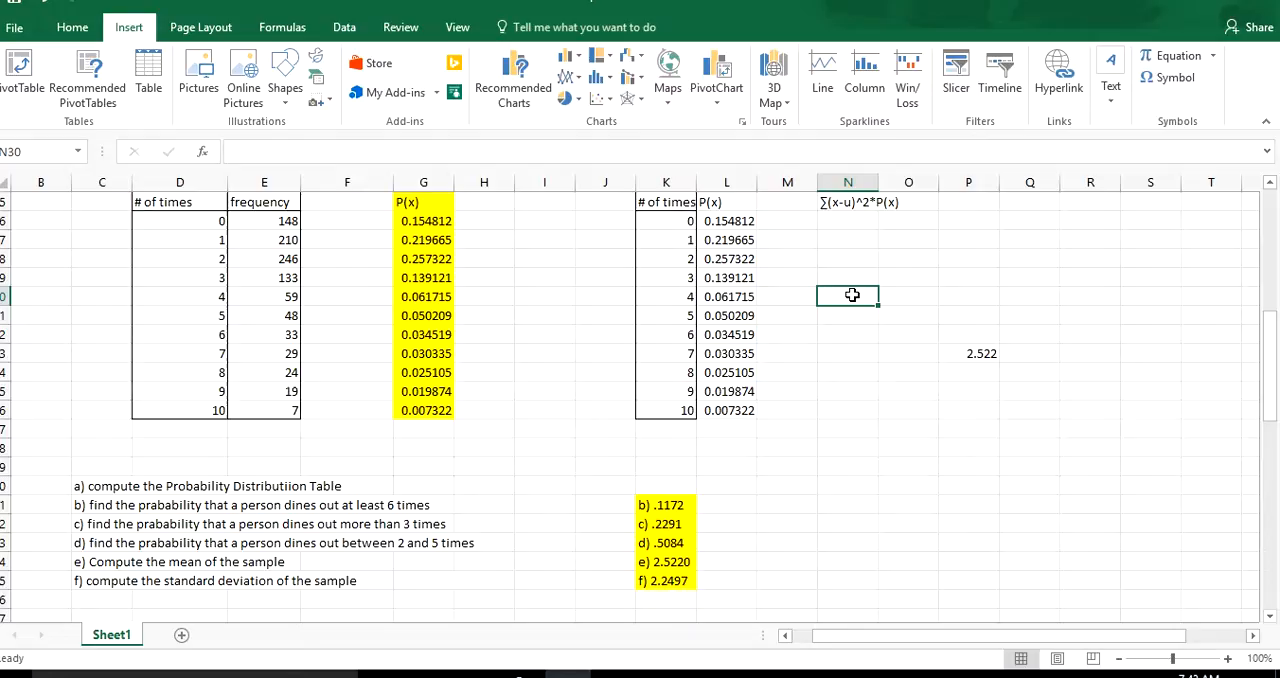
Enter the formula =((K26-P$33)^2*L26) in cell N26 for the first squared deviation times probability.
click(858, 219)
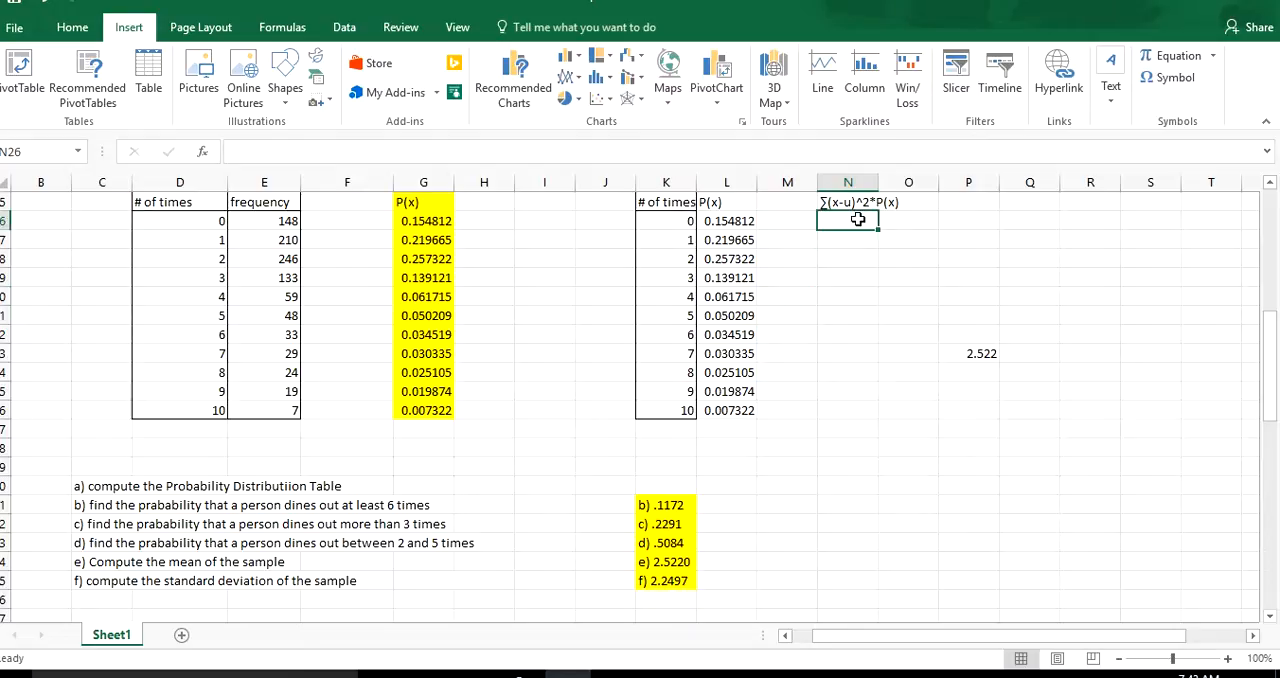
text(=(()
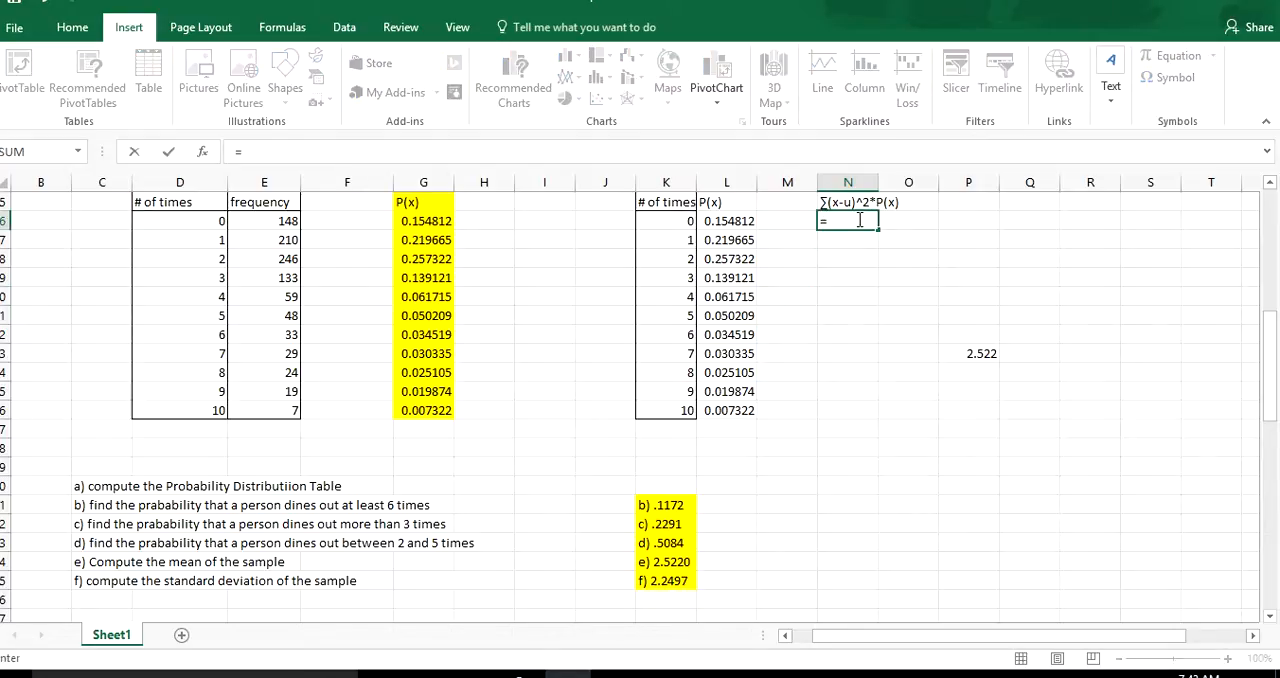
click(650, 228)
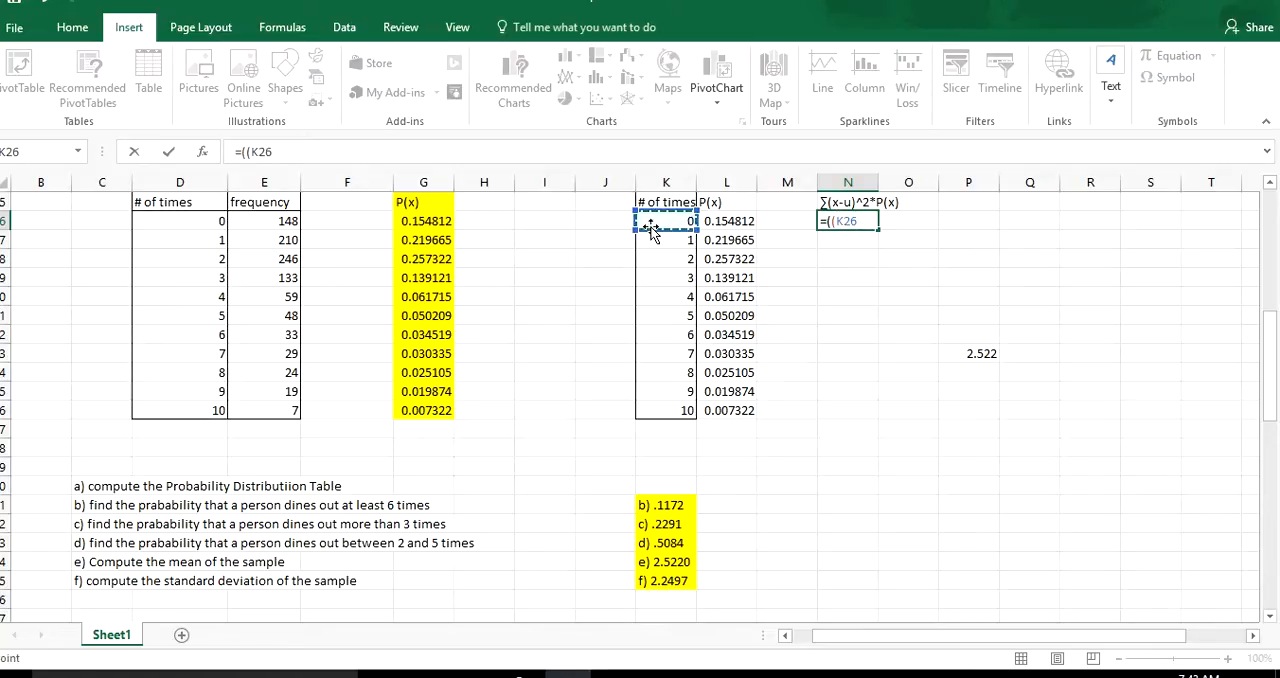
text(-)
click(960, 357)
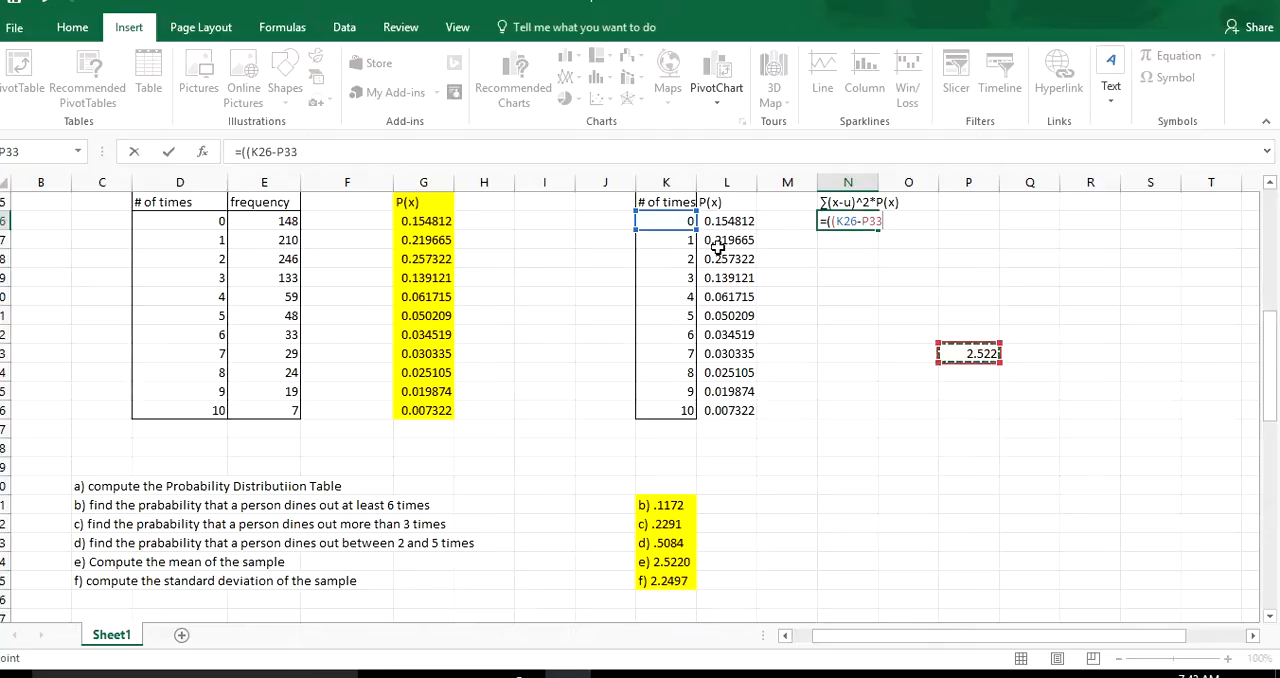
click(286, 152)
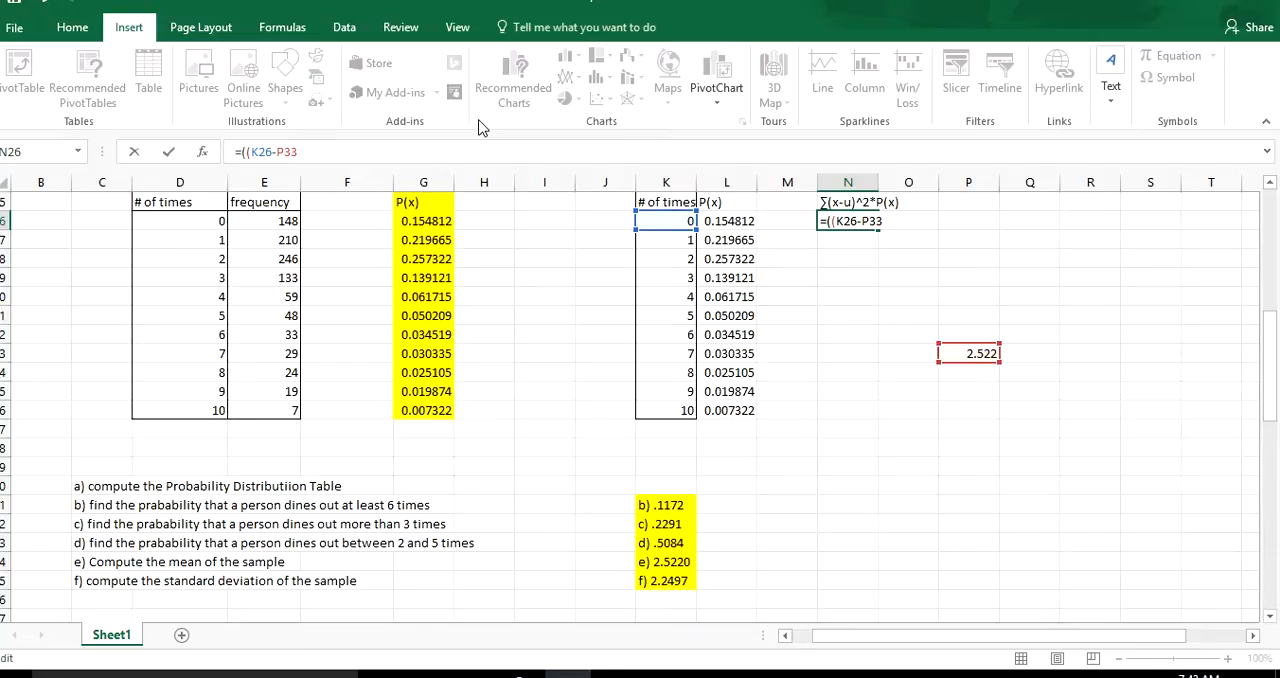
text($33)
text()^2*)
click(729, 221)
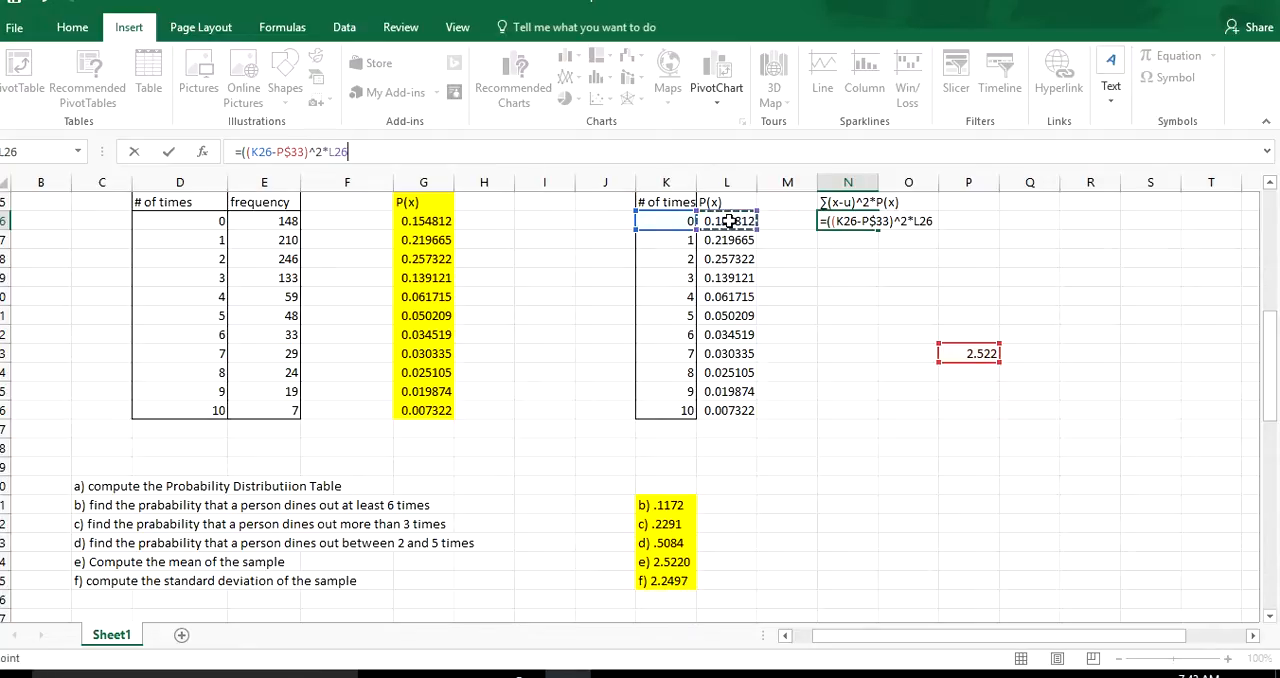
text())
key(Return)
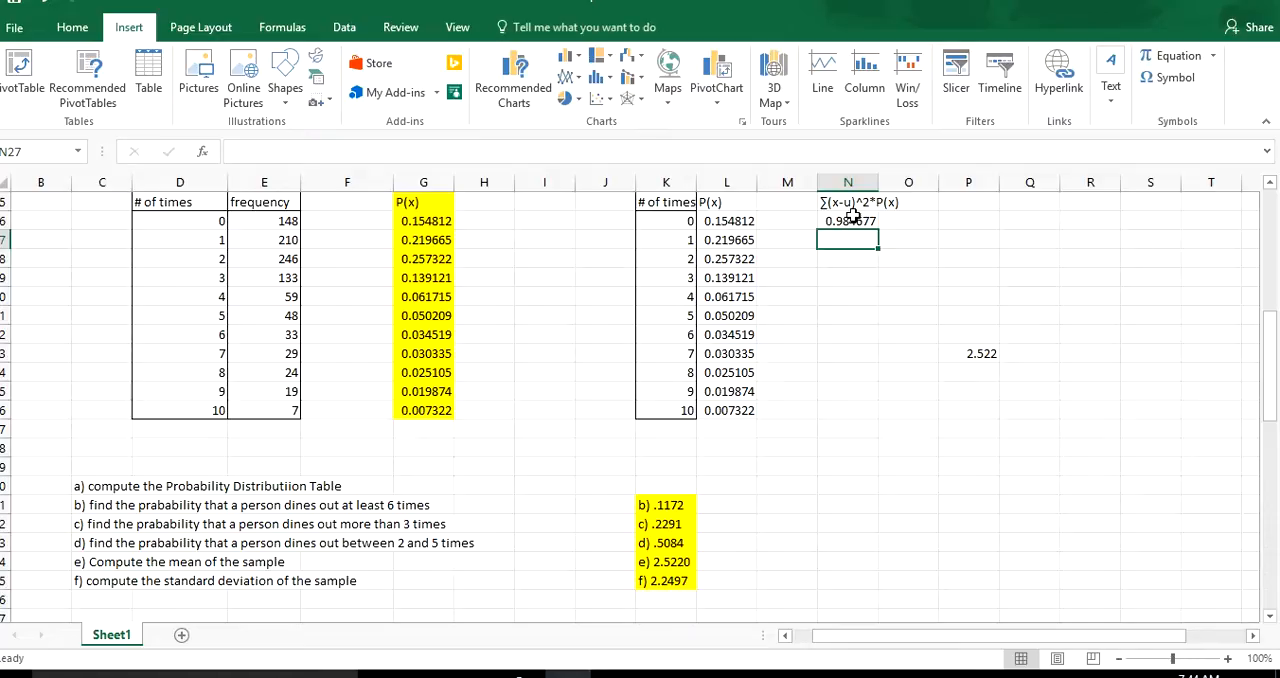
Fill the squared-deviation formula from N26 down through N36 and label cell M37 "var=".
click(848, 221)
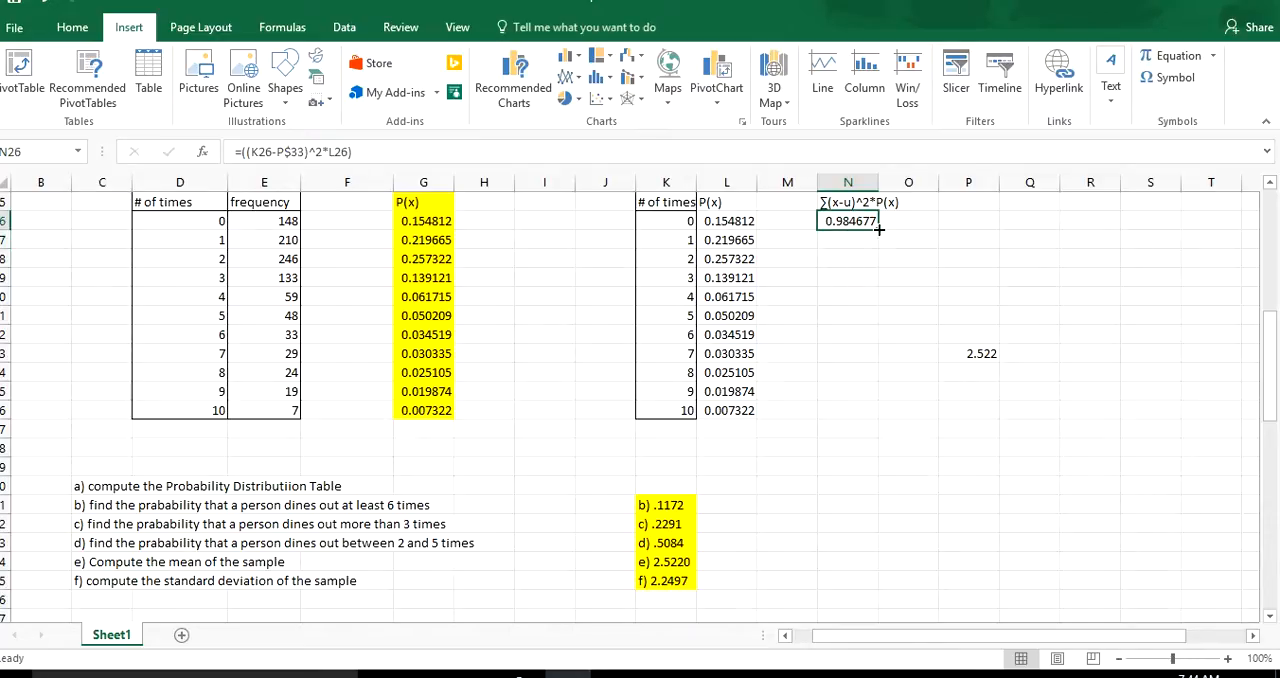
drag(878, 228, 881, 408)
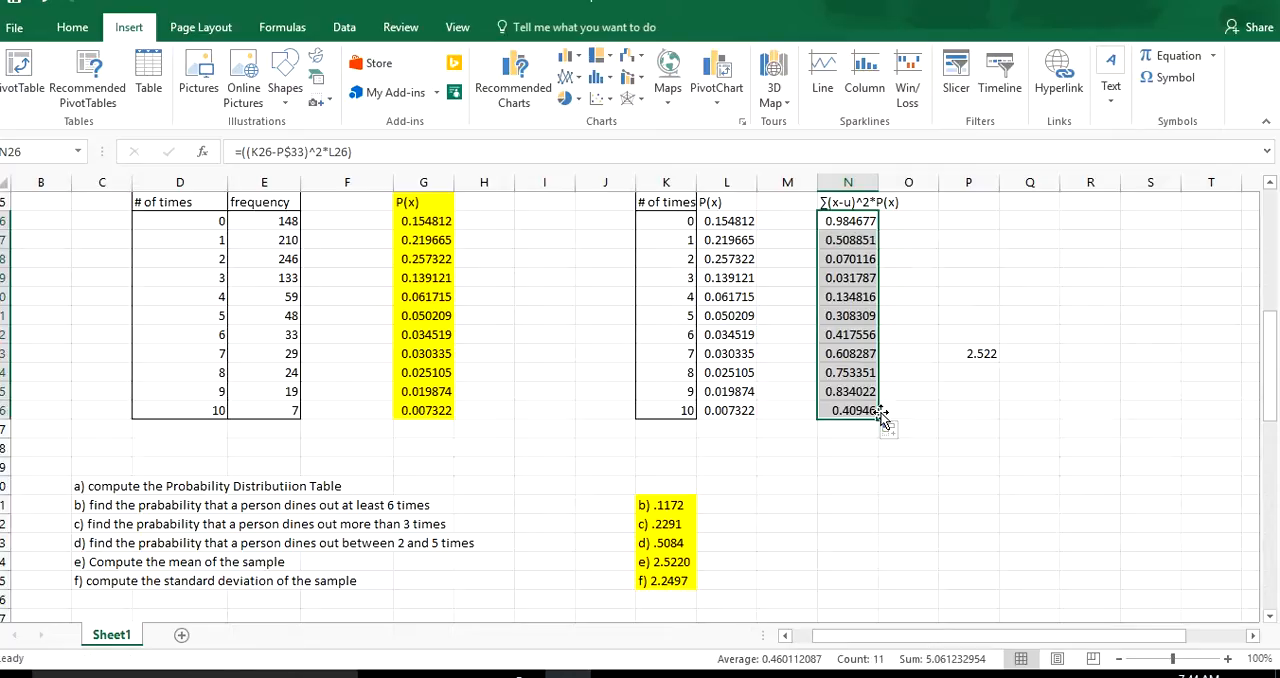
click(783, 437)
text(var=)
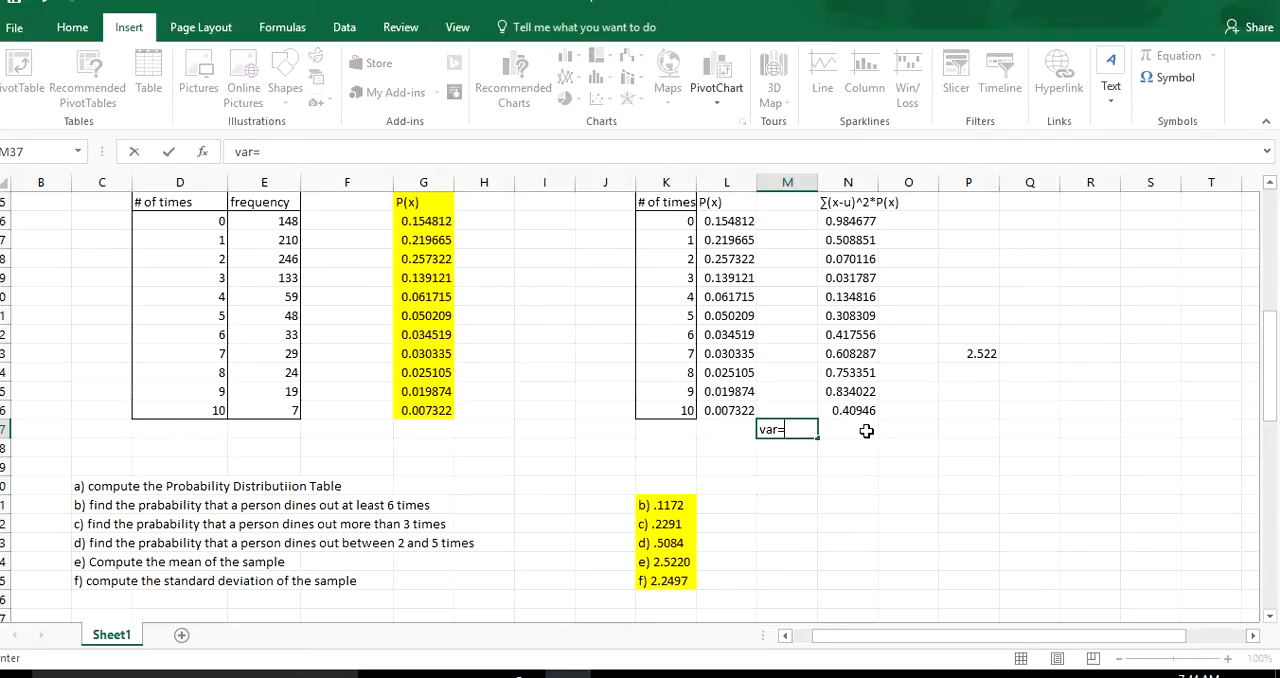
Compute the variance in cell N37 with the SUM function over the range N26:N36.
click(866, 430)
text(=)
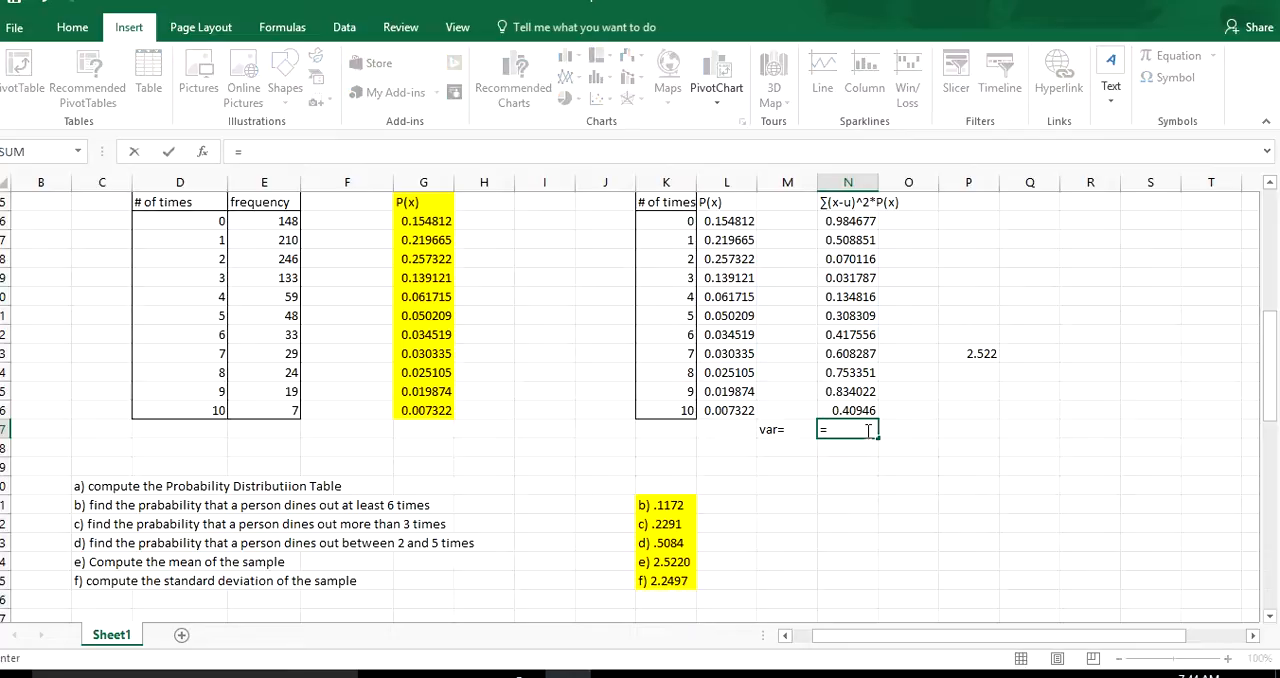
text(sum)
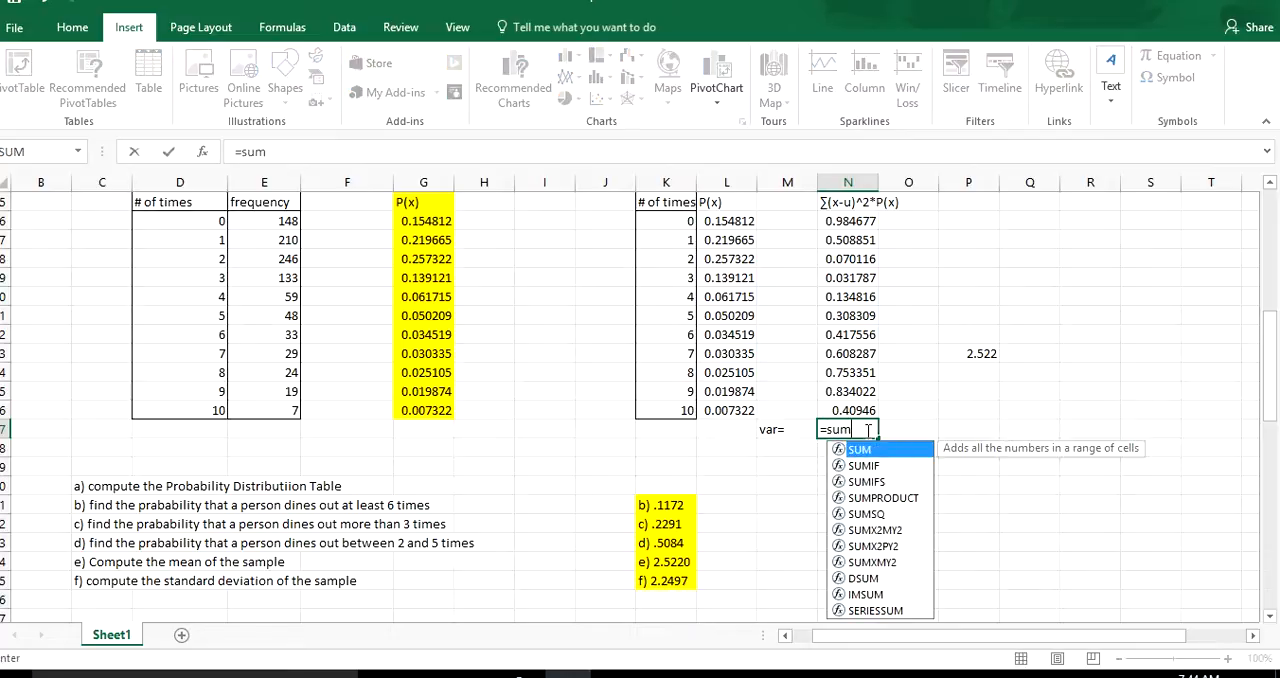
text(()
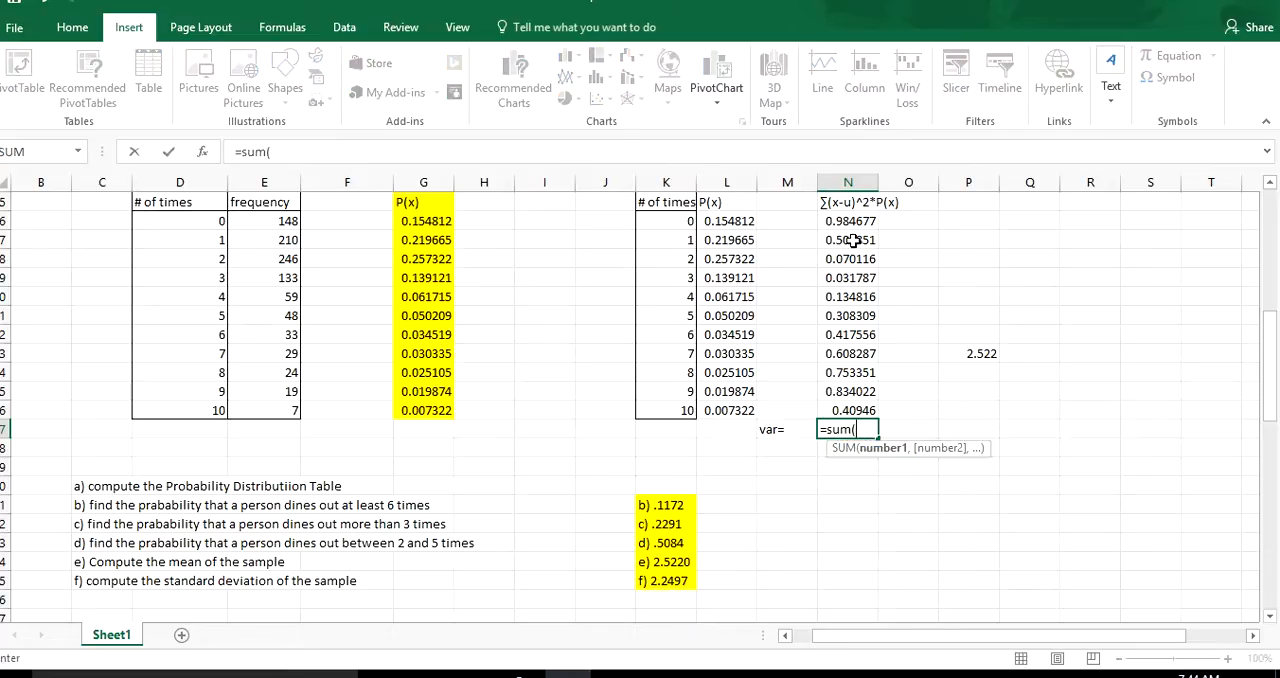
drag(848, 220, 866, 425)
key(Return)
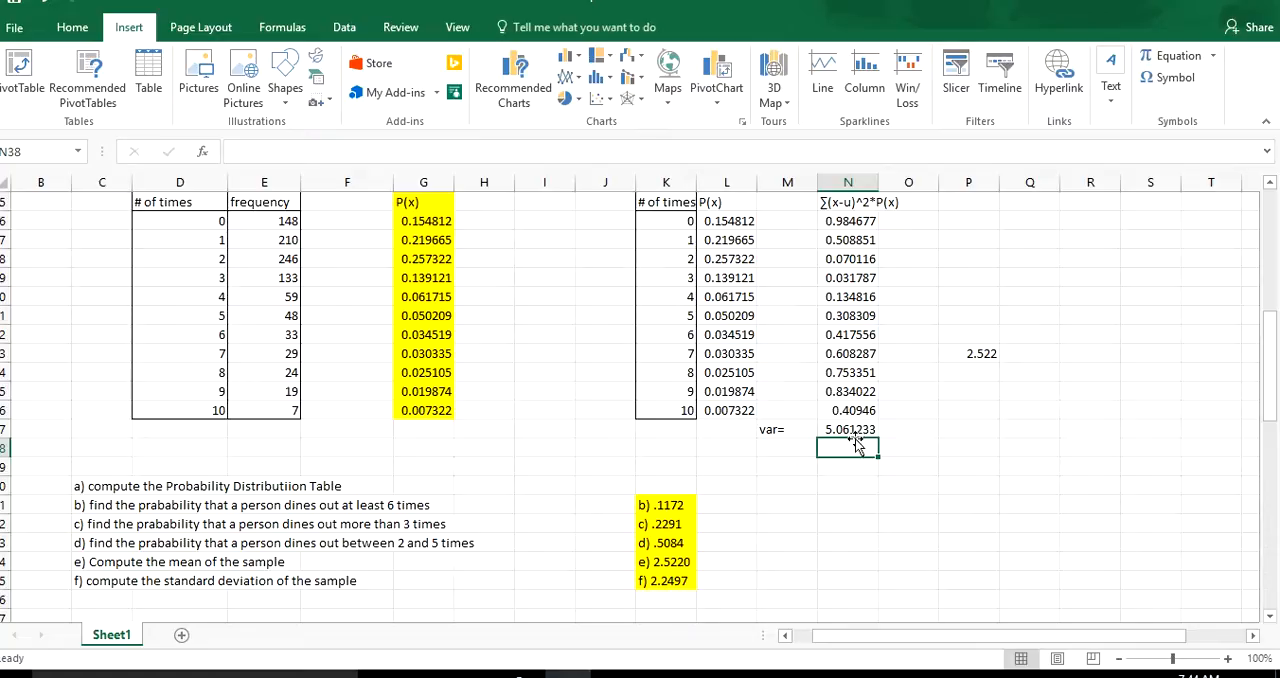
Label cell M38 "sd=" and compute the standard deviation in N38 as the square root of N37 using SQRT.
click(775, 452)
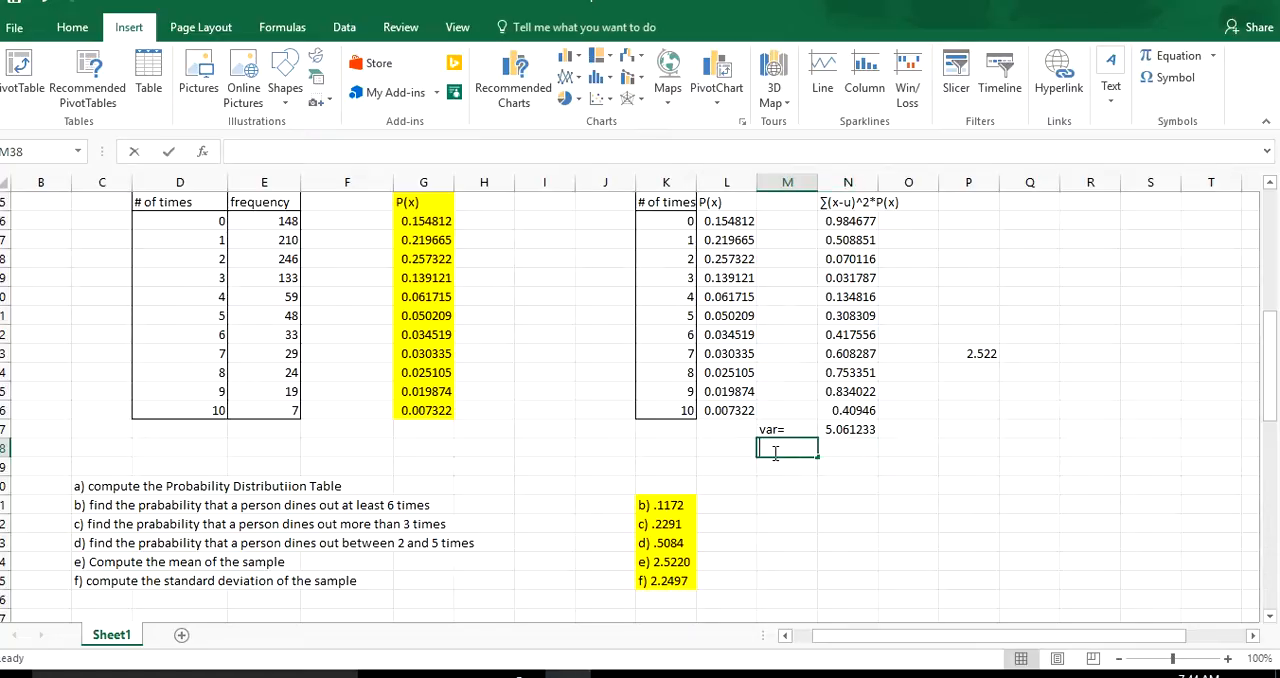
text(sd=)
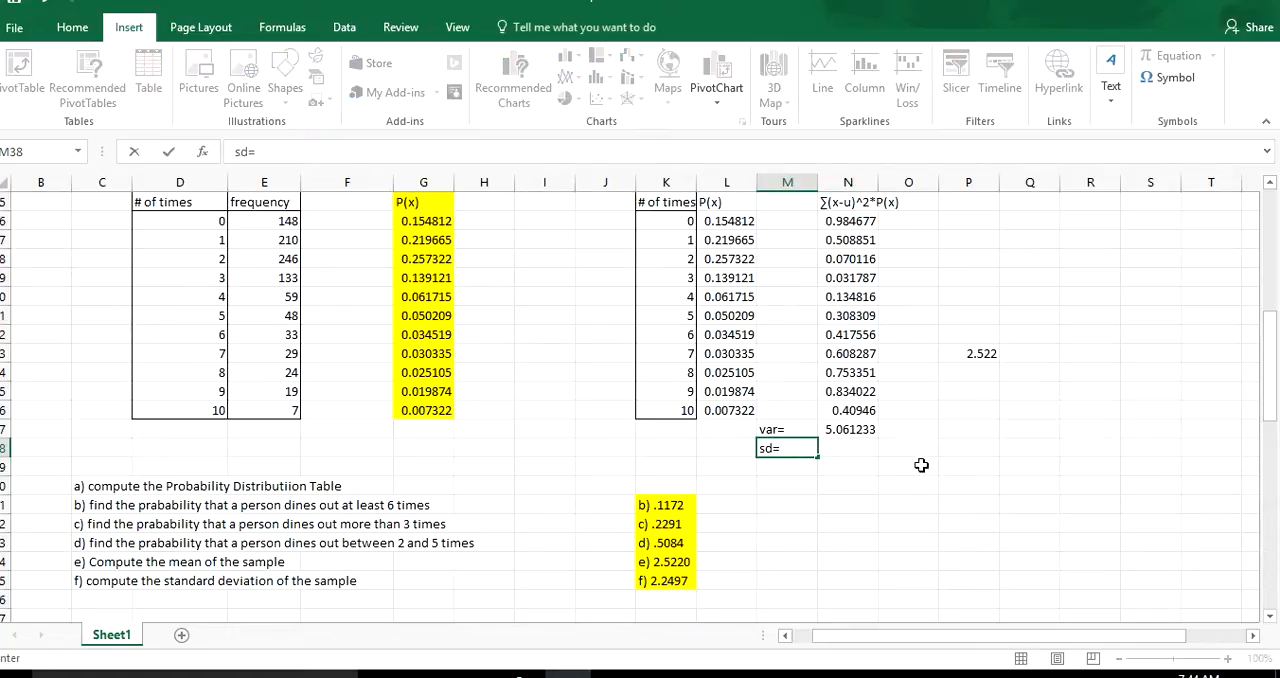
click(845, 450)
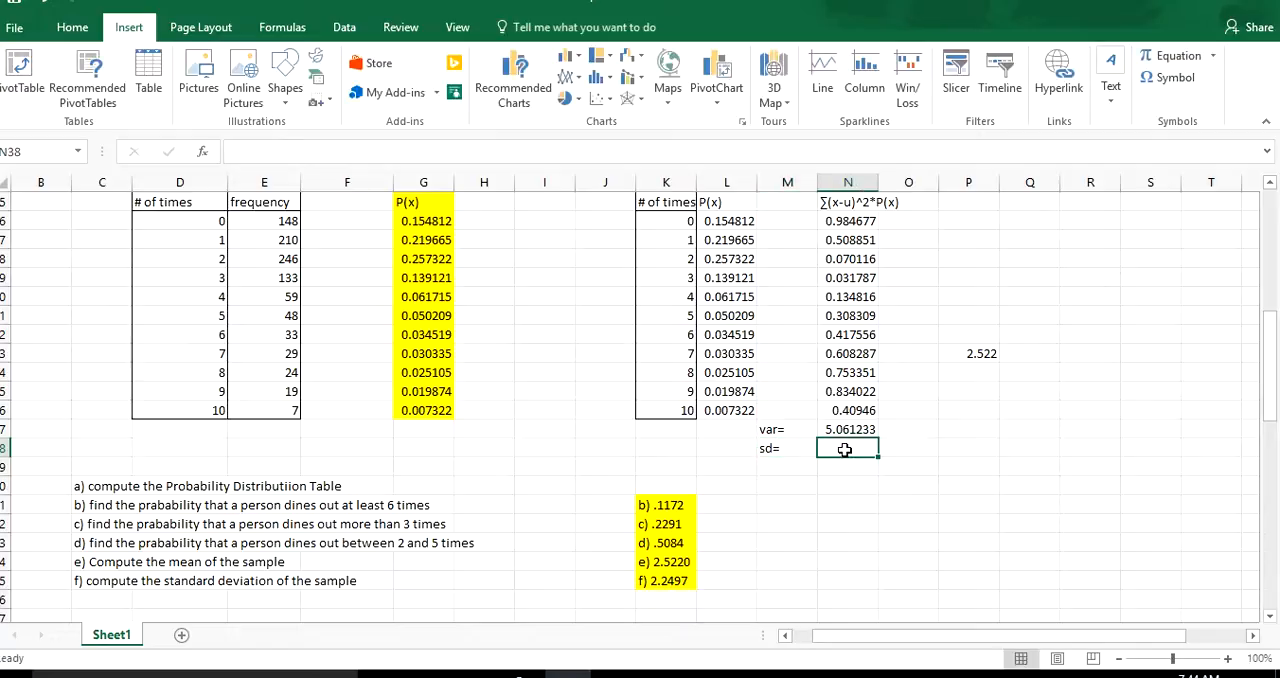
text(=sqr)
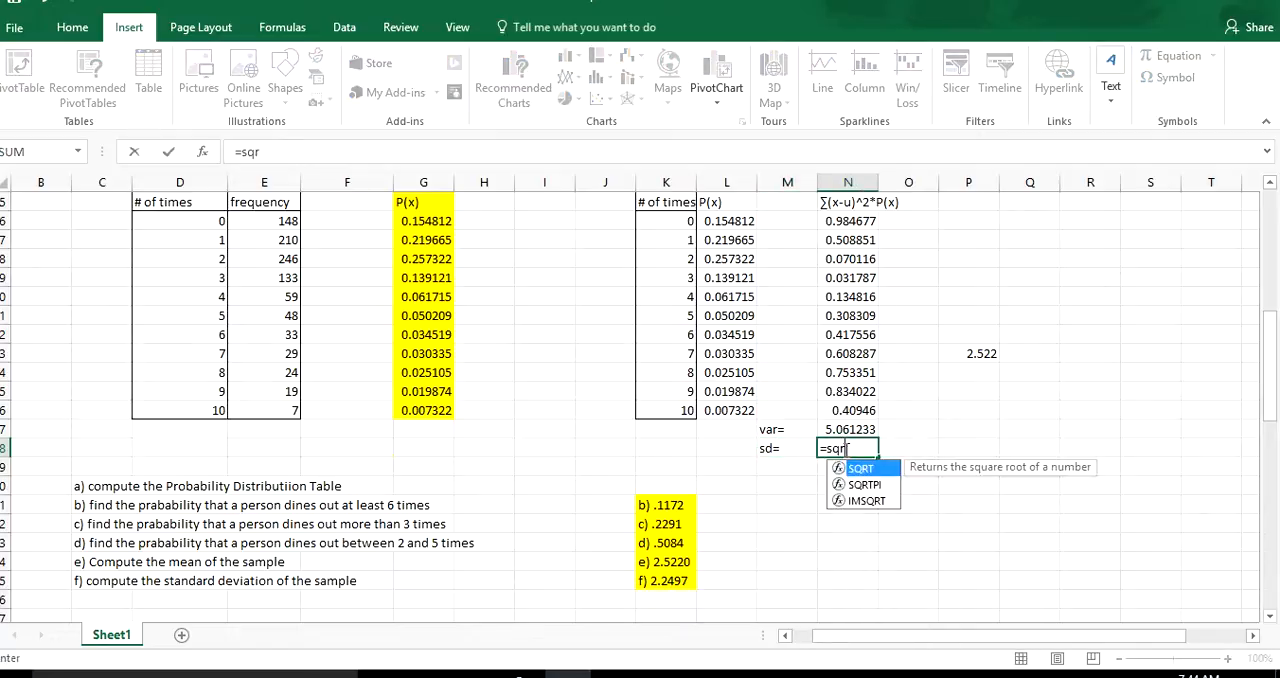
text(t()
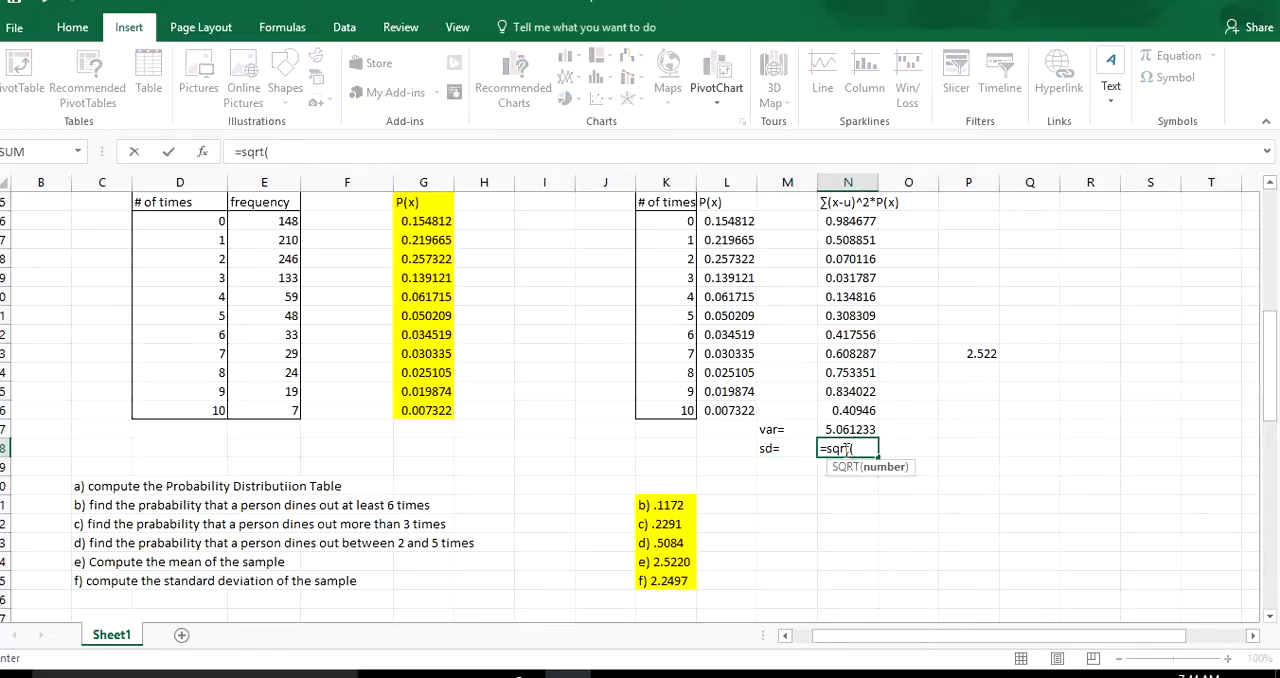
click(847, 429)
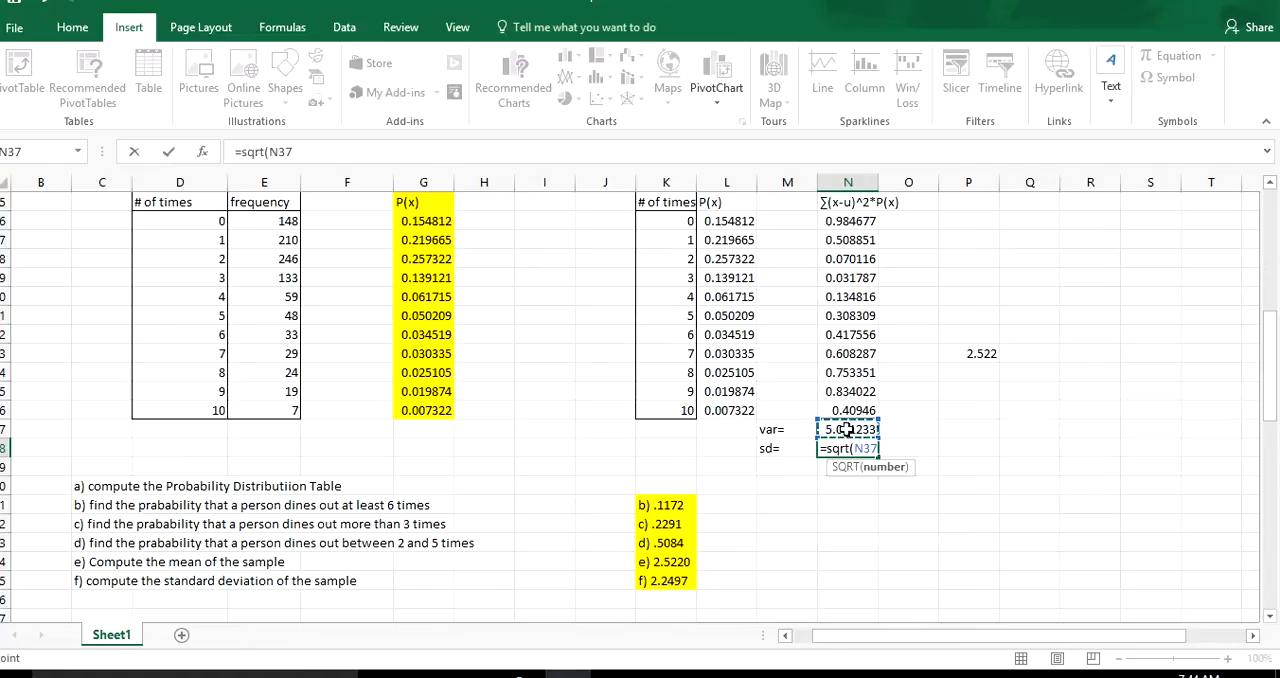
key(Return)
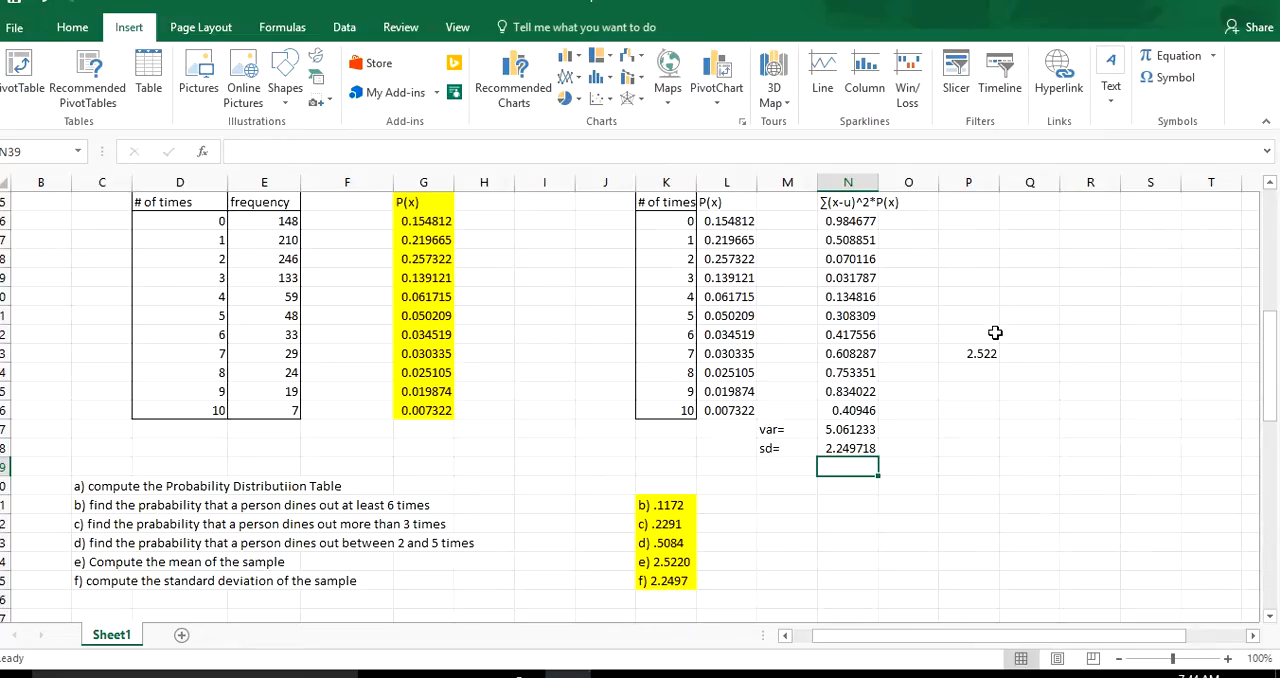
Go to problem #3, check the e-book's binomial formulas beside the worksheet, and return to the maximized workbook.
drag(1015, 354, 981, 353)
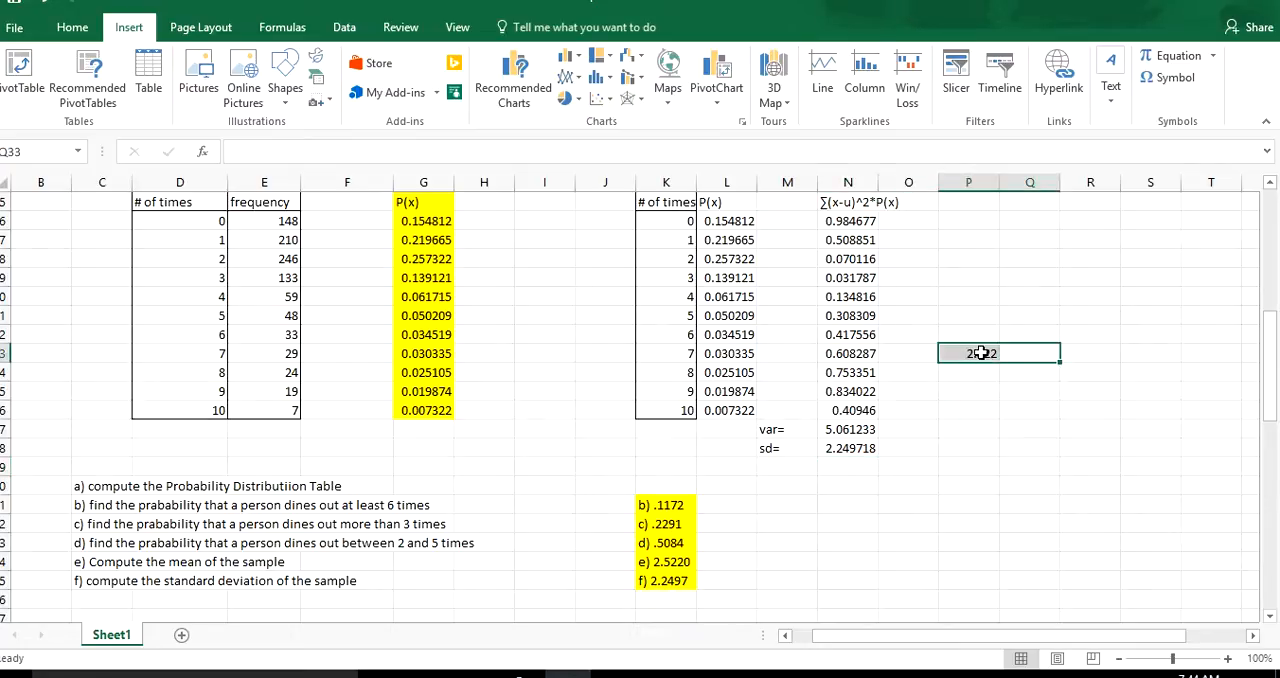
click(981, 353)
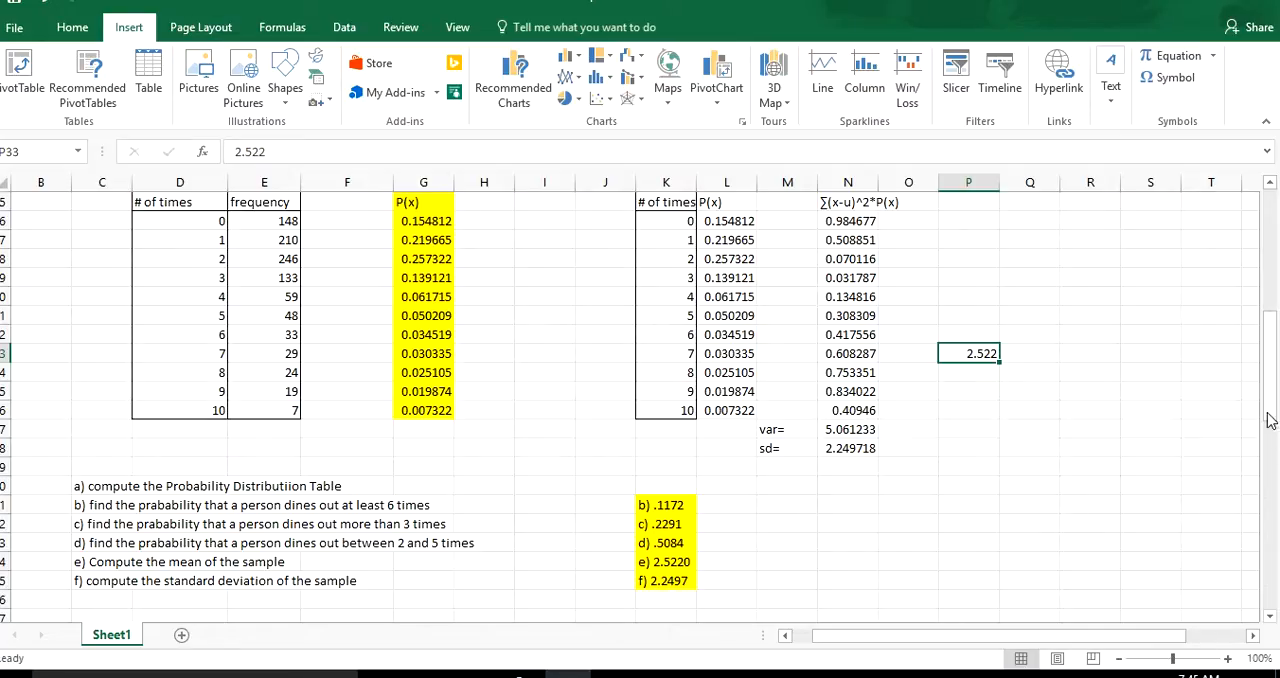
drag(1270, 410, 1268, 452)
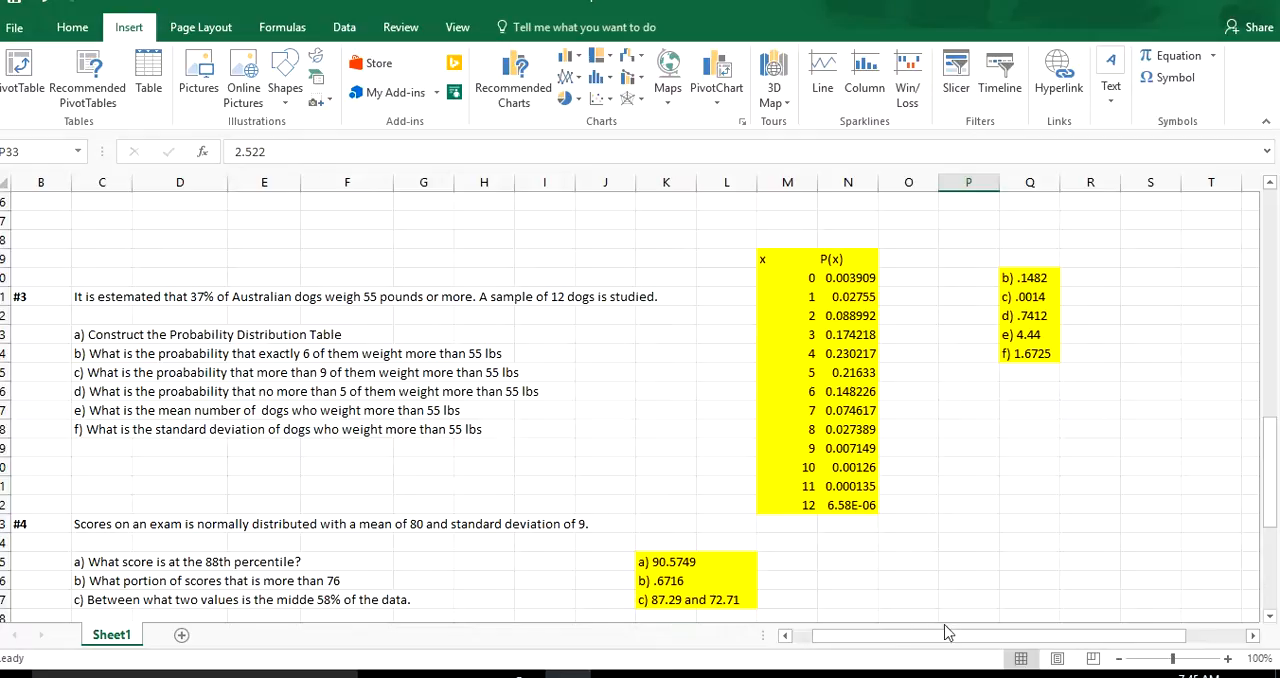
scroll(948, 652, right, 1)
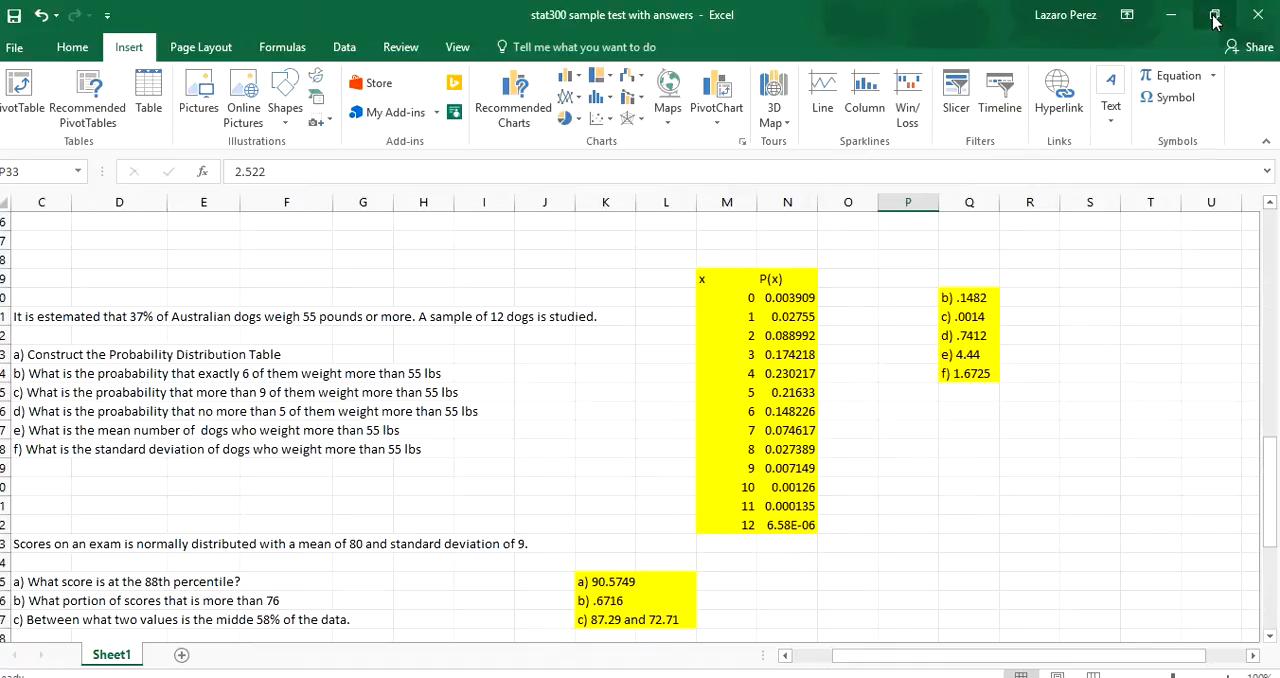
click(1215, 17)
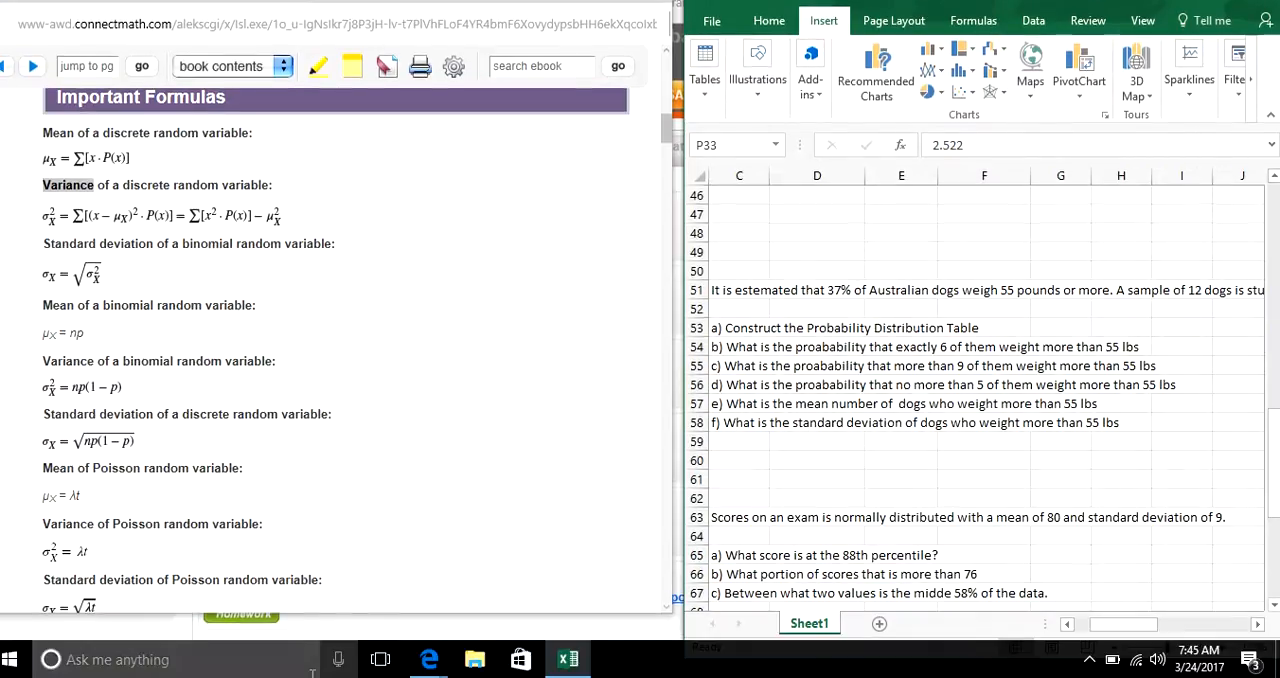
click(1219, 9)
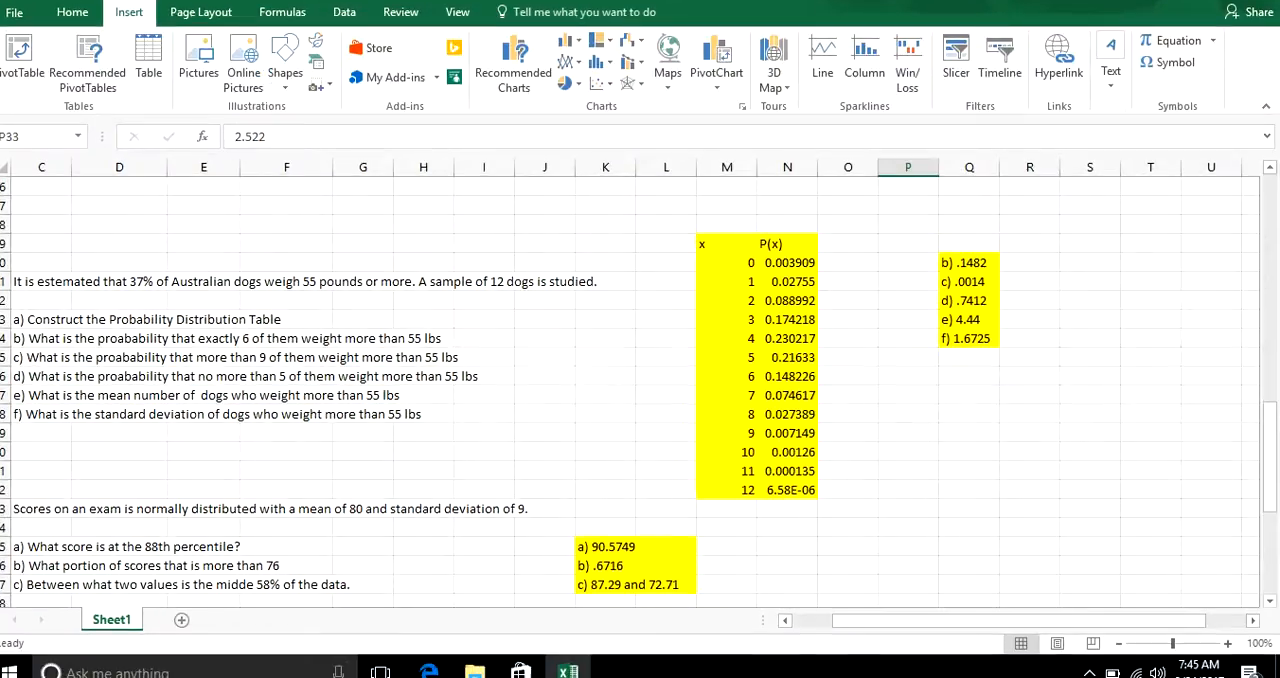
drag(905, 607, 868, 607)
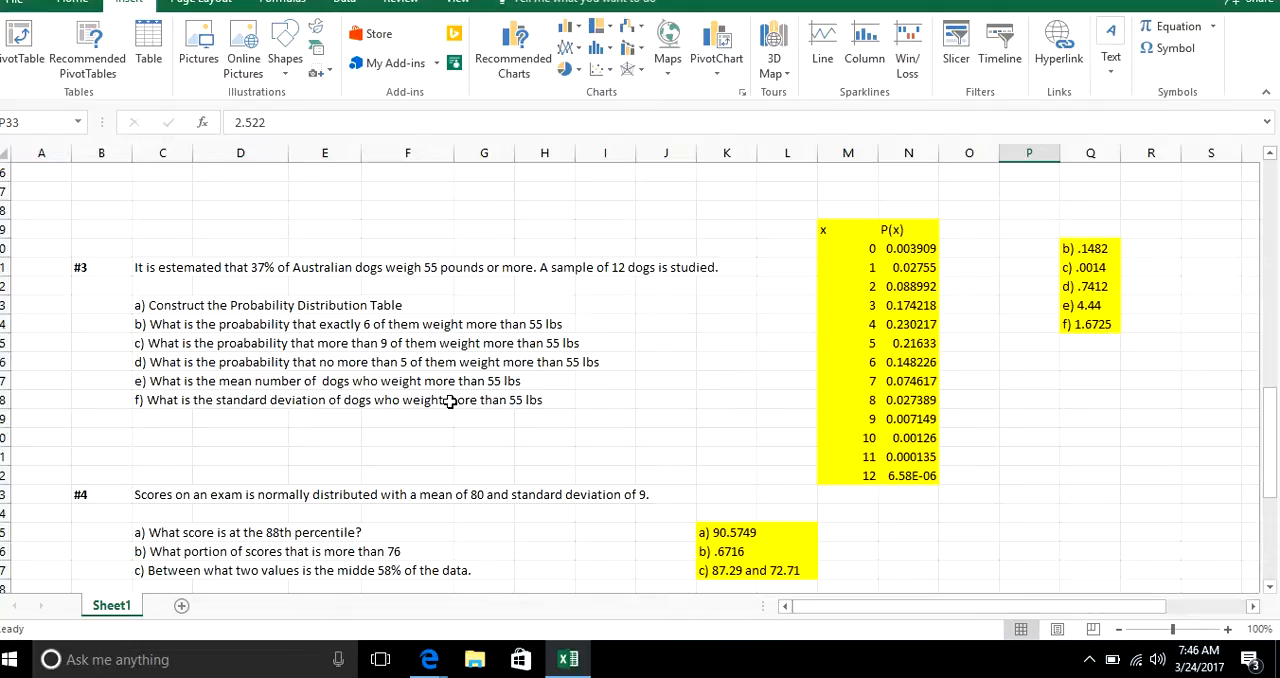
Enter "n= 12" in cell Q57 and "p=.37" in cell Q58 as the binomial parameters for problem #3.
click(1097, 386)
text(=1)
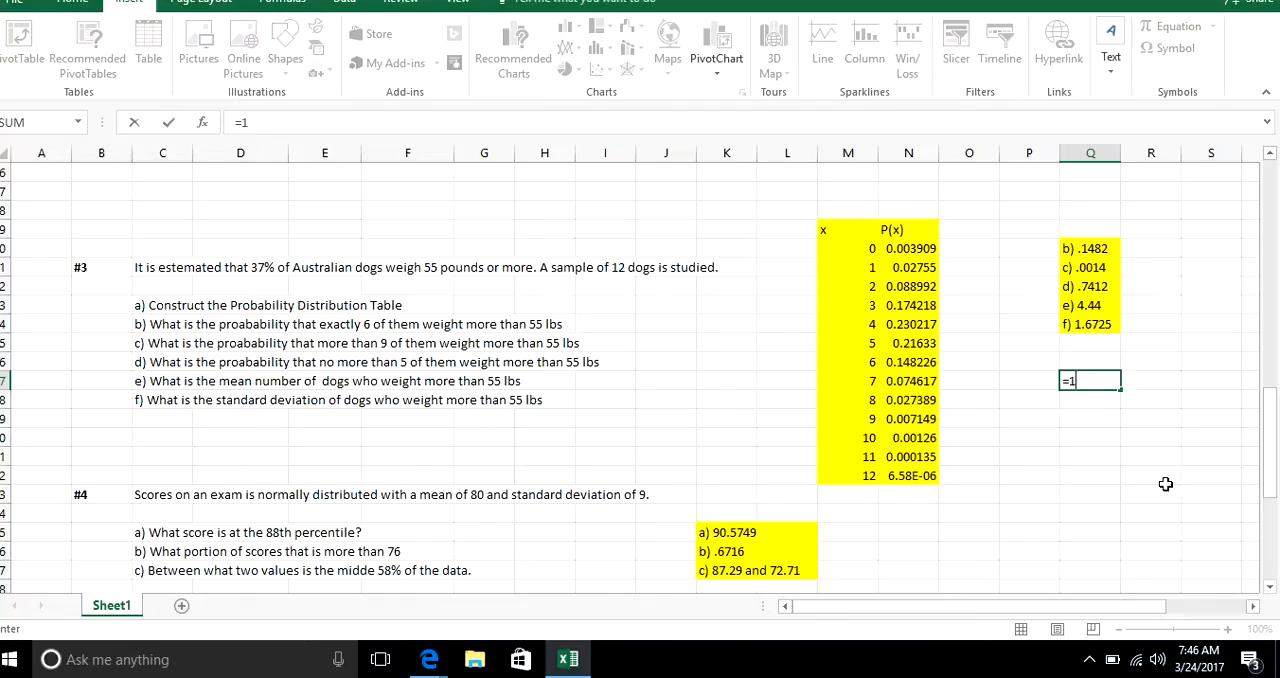
key(Escape)
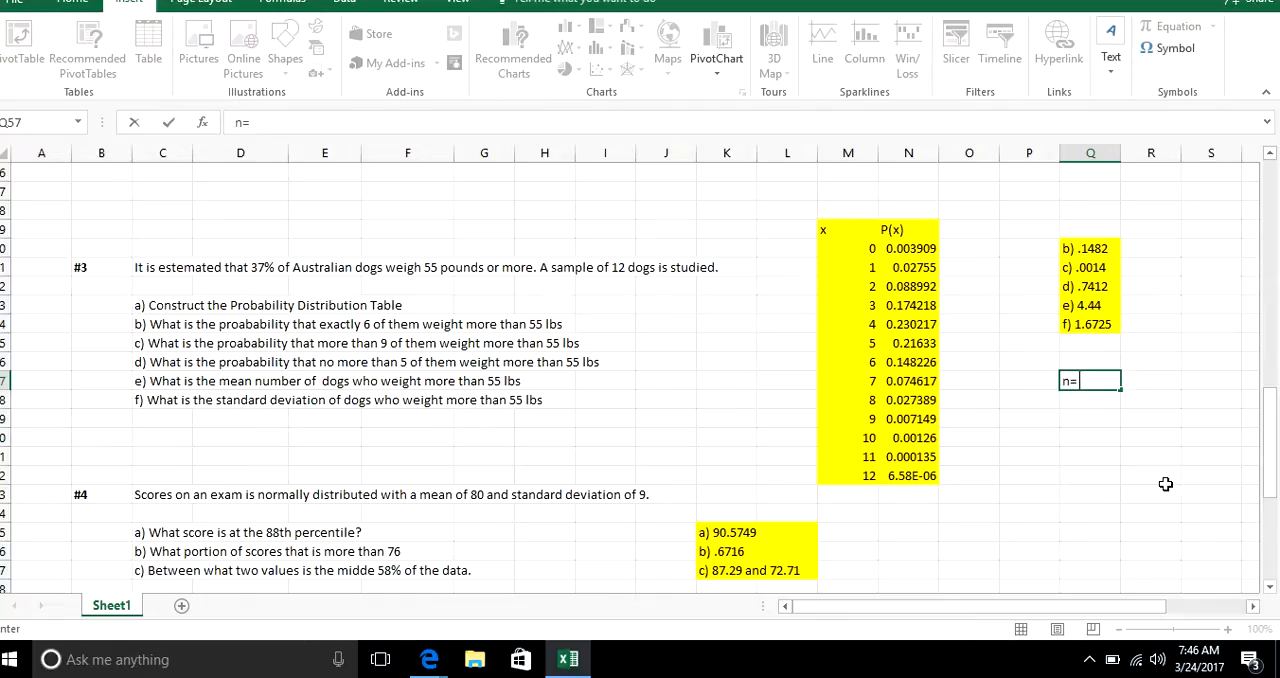
text(n= 12)
key(Return)
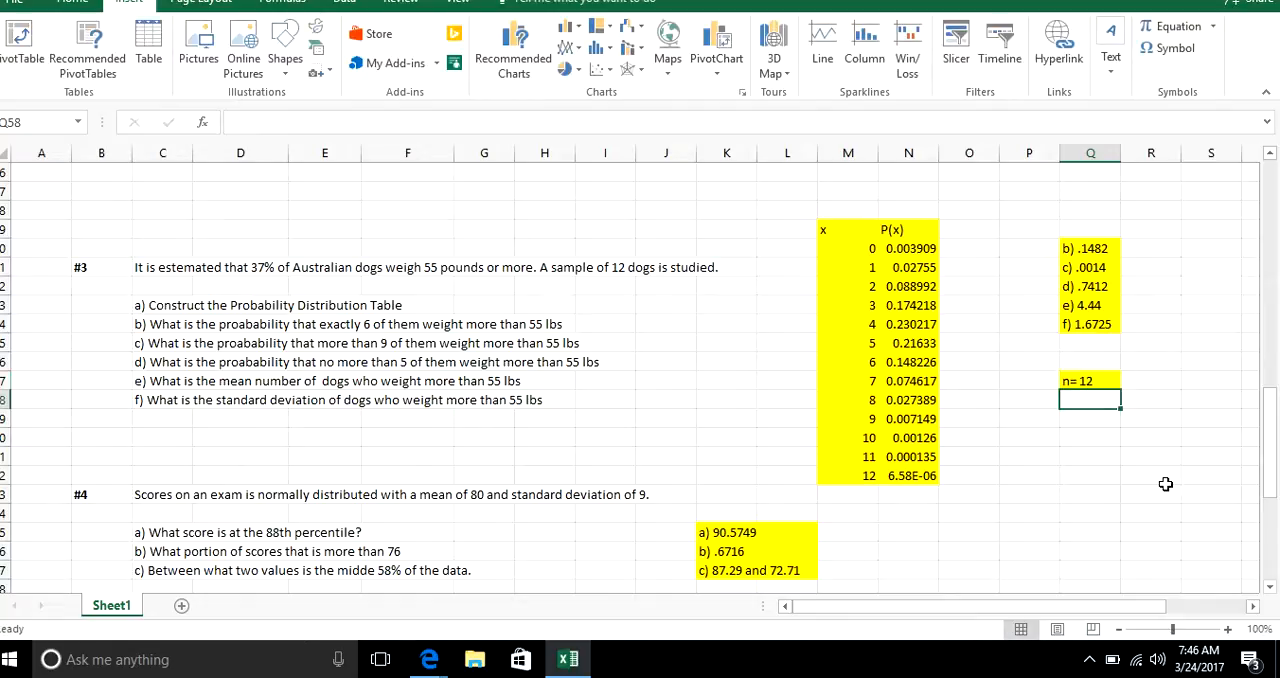
text(p=.37)
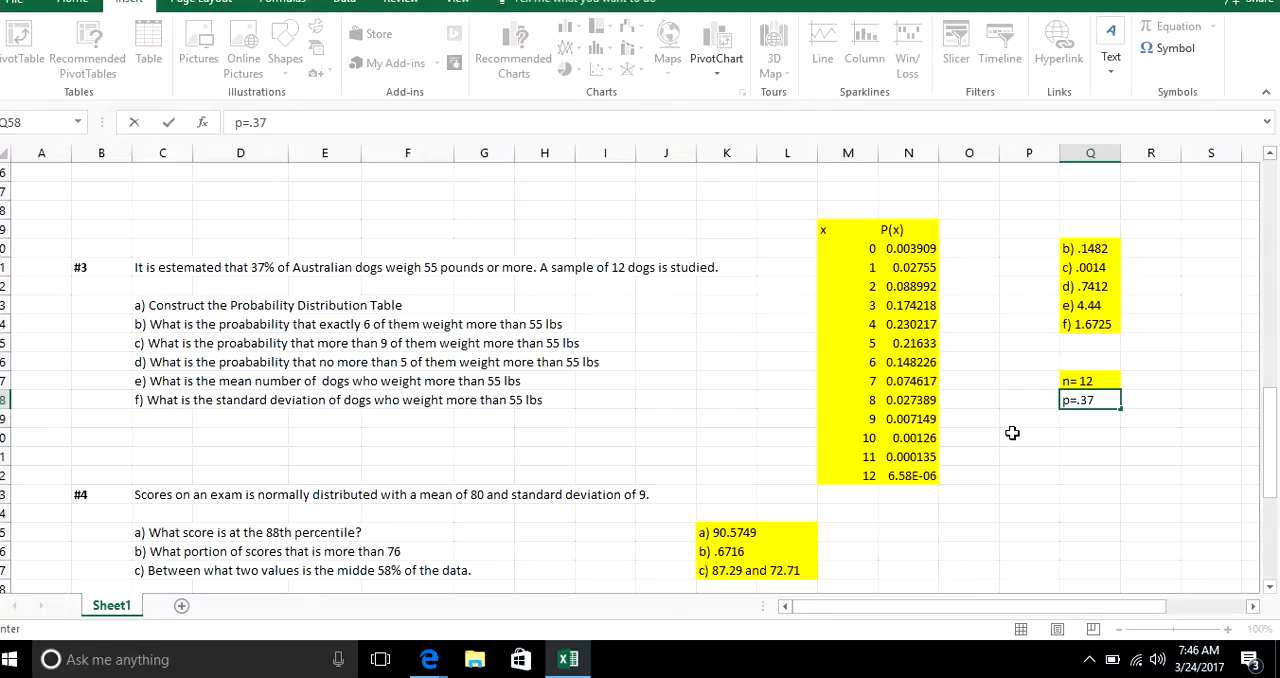
key(Return)
Remove the yellow fill from cells Q57:Q58 by setting them to No Fill.
click(1080, 383)
drag(1080, 383, 1082, 401)
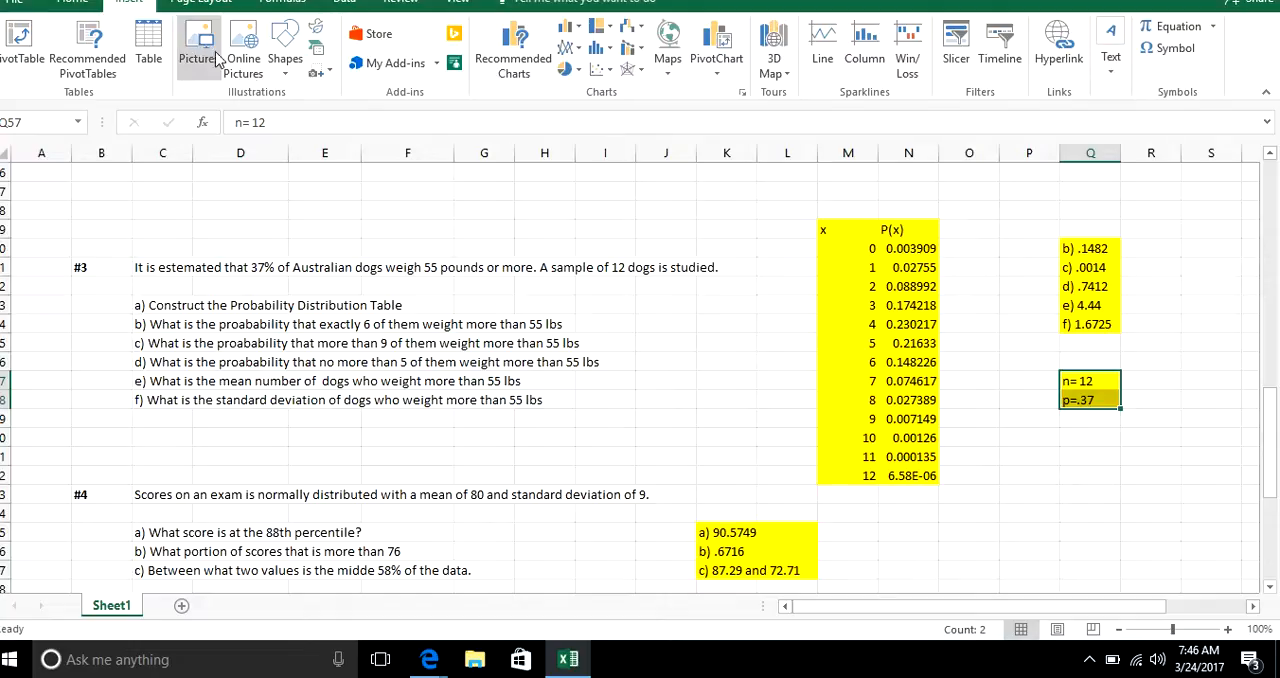
click(70, 1)
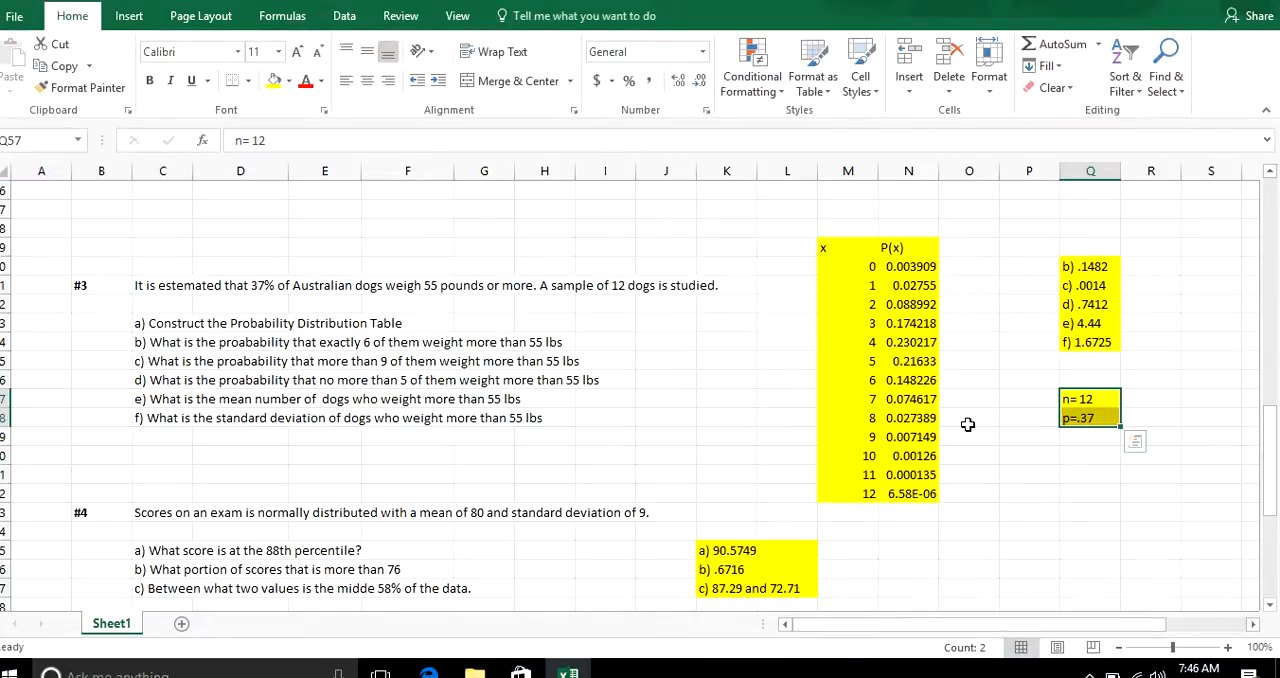
click(288, 88)
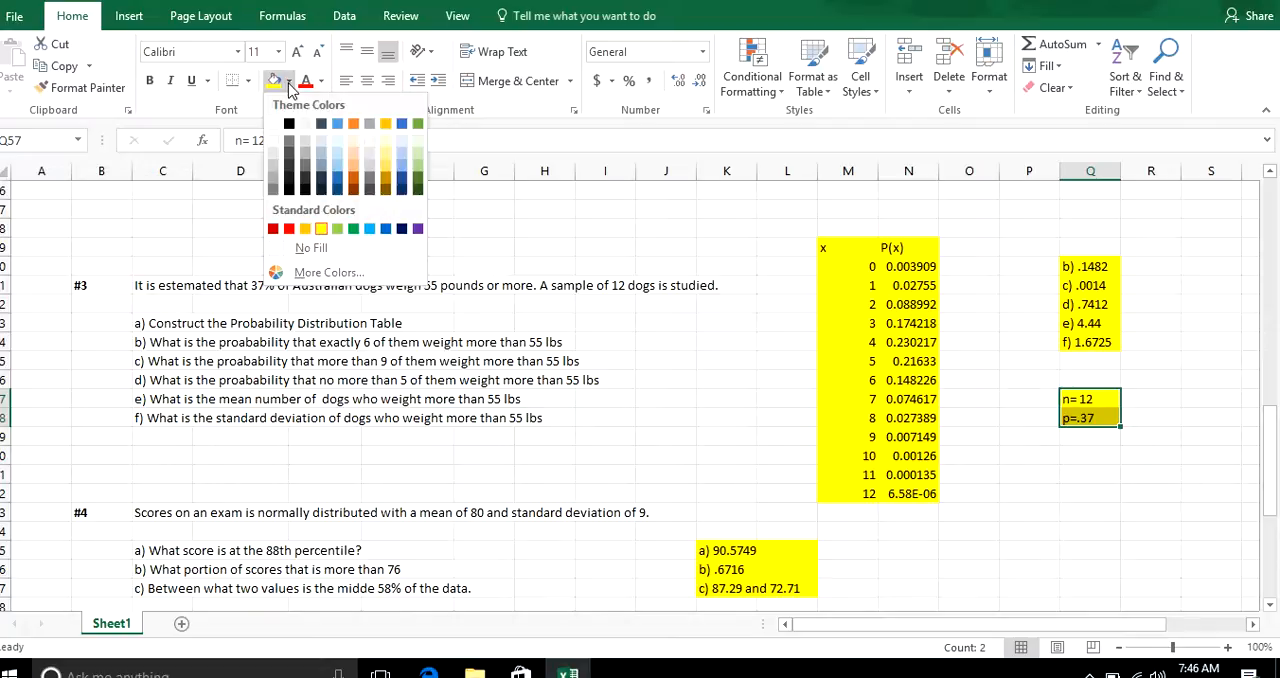
click(290, 249)
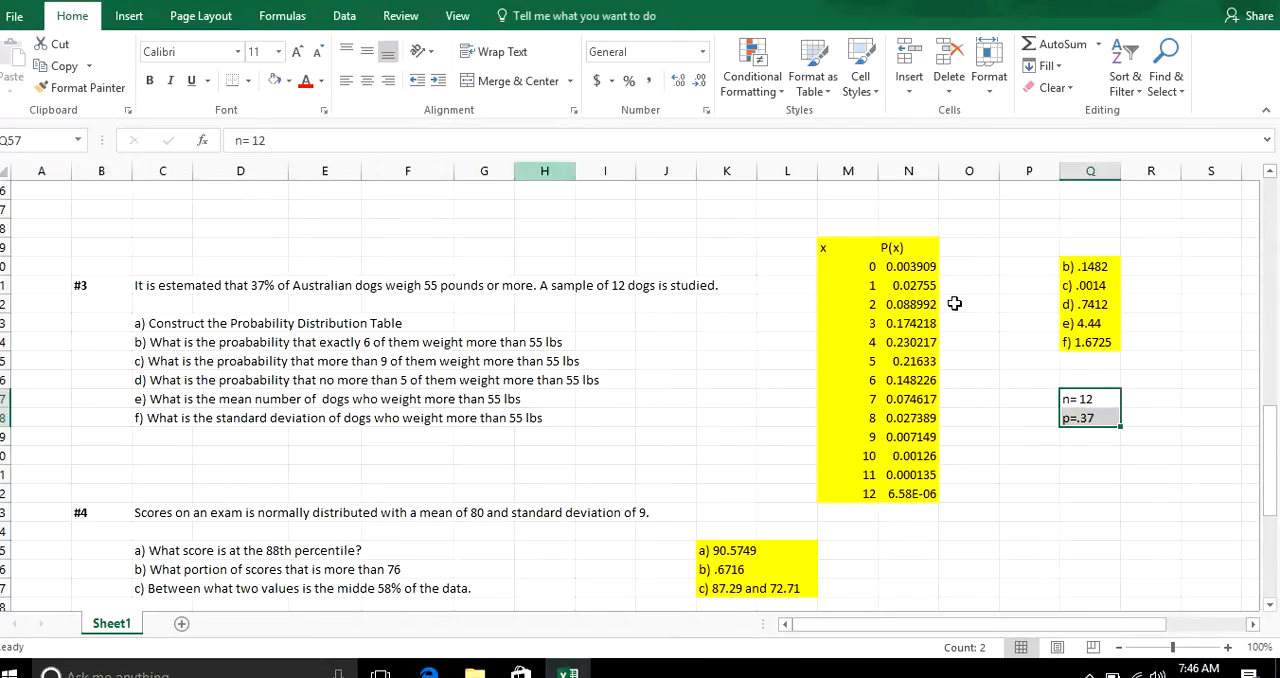
View the e-book's mean and standard deviation formulas for a binomial variable, and return to the maximized worksheet.
click(1071, 436)
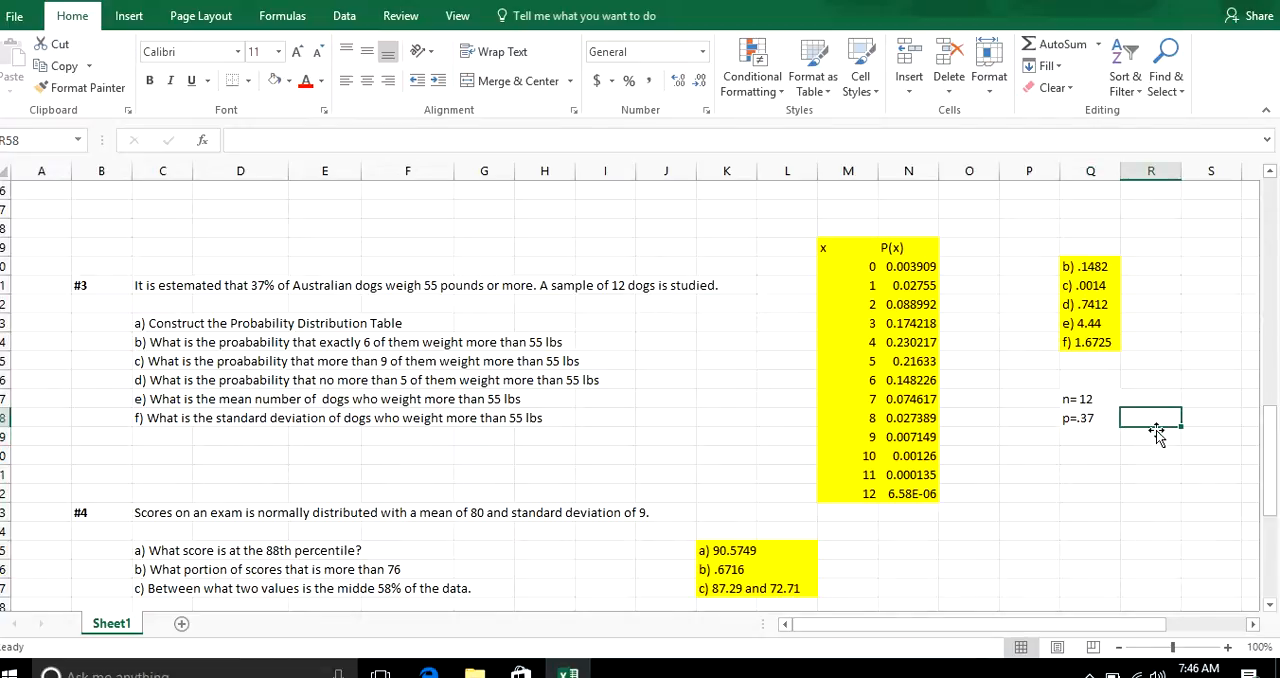
click(1153, 439)
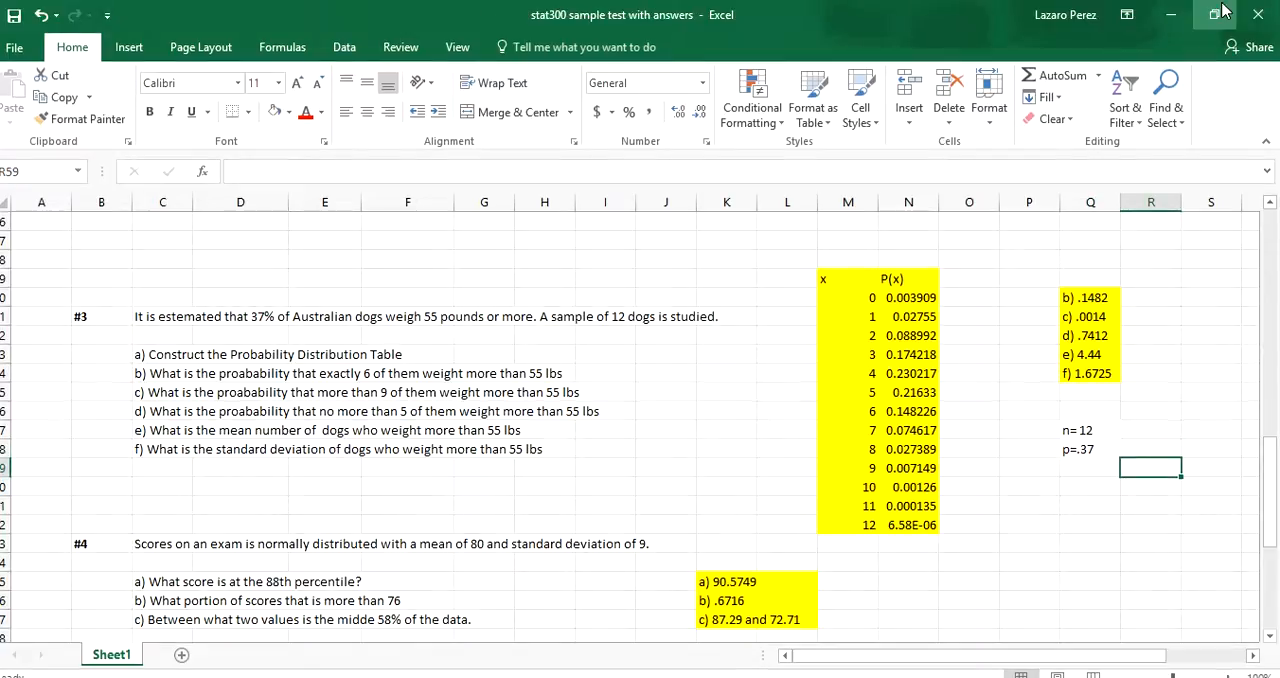
click(1215, 10)
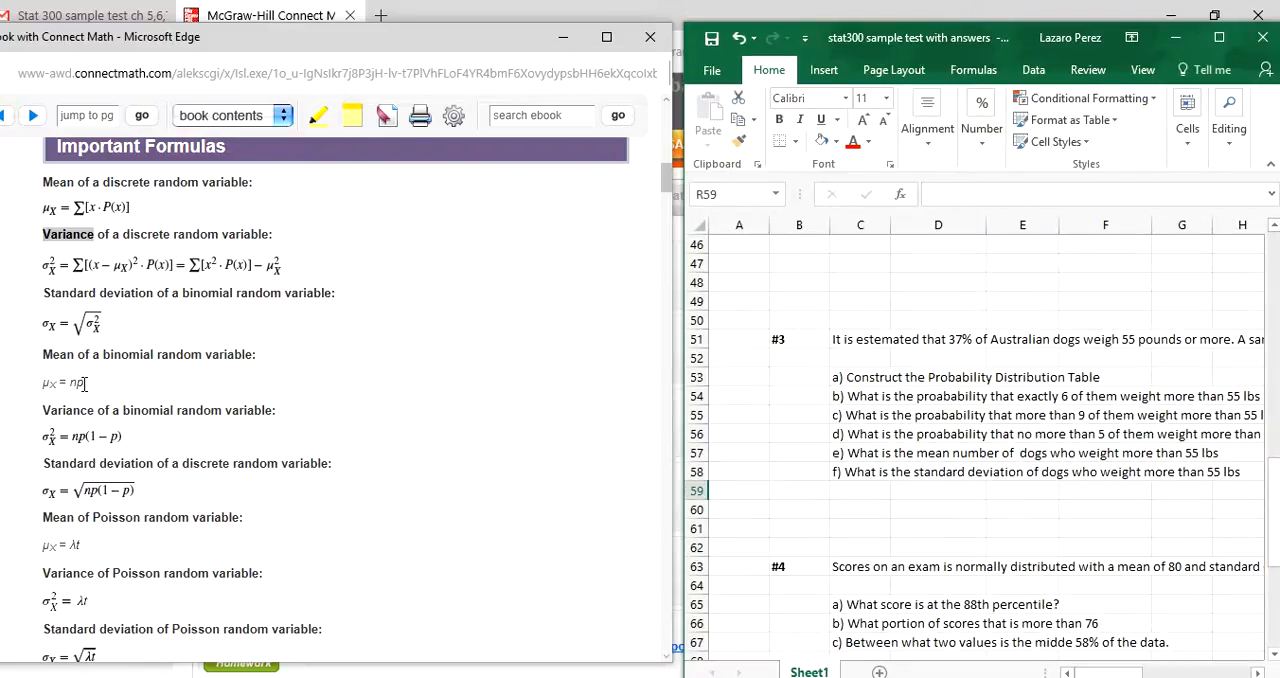
click(1219, 38)
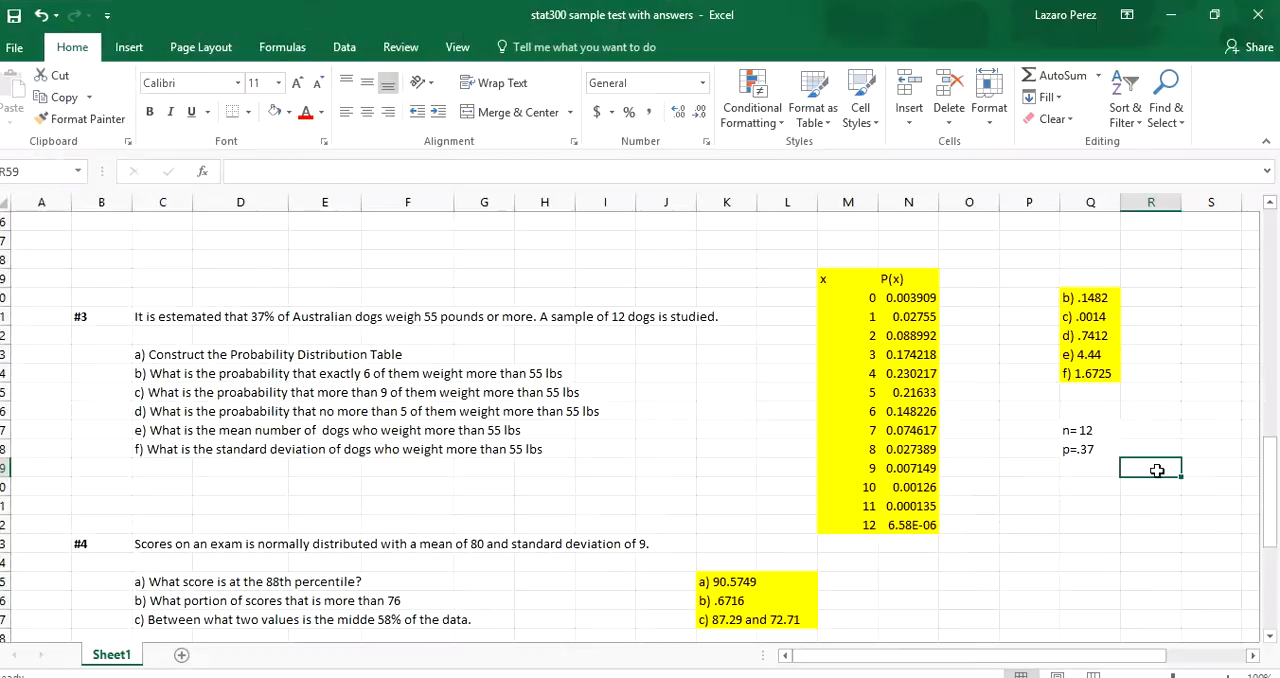
Calculate the binomial mean for problem #3 in cell Q60 with the formula =12*.37.
click(1099, 494)
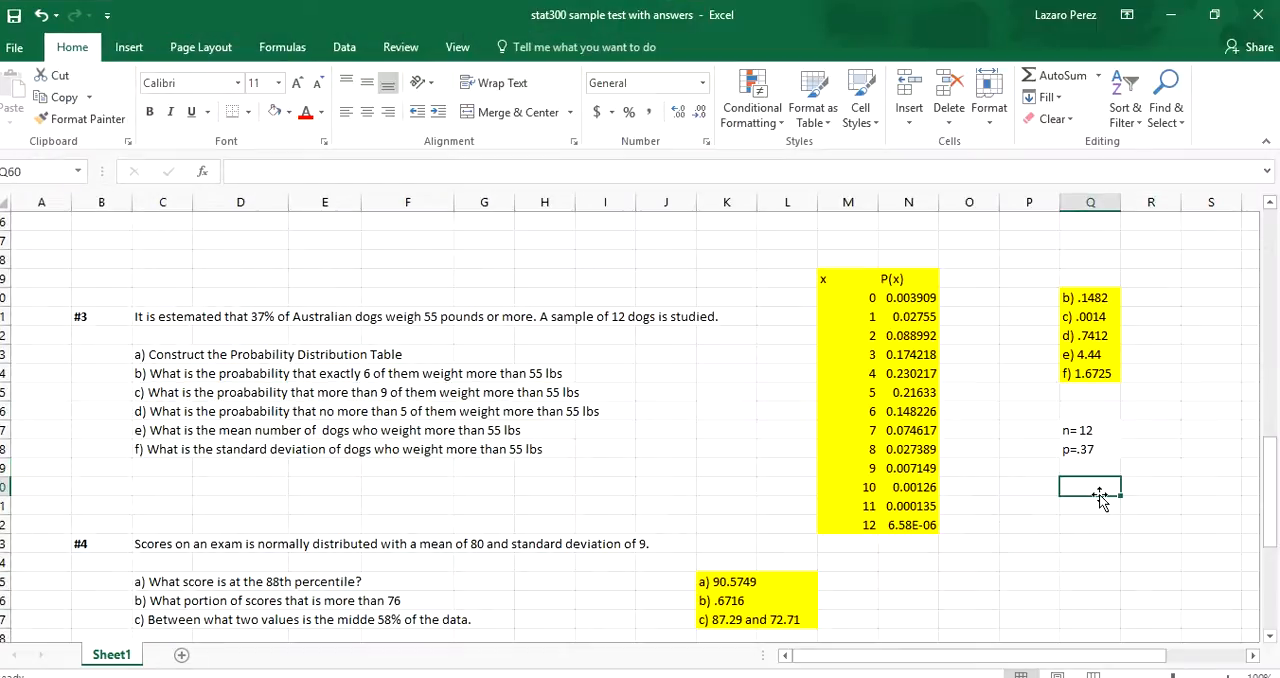
text(=)
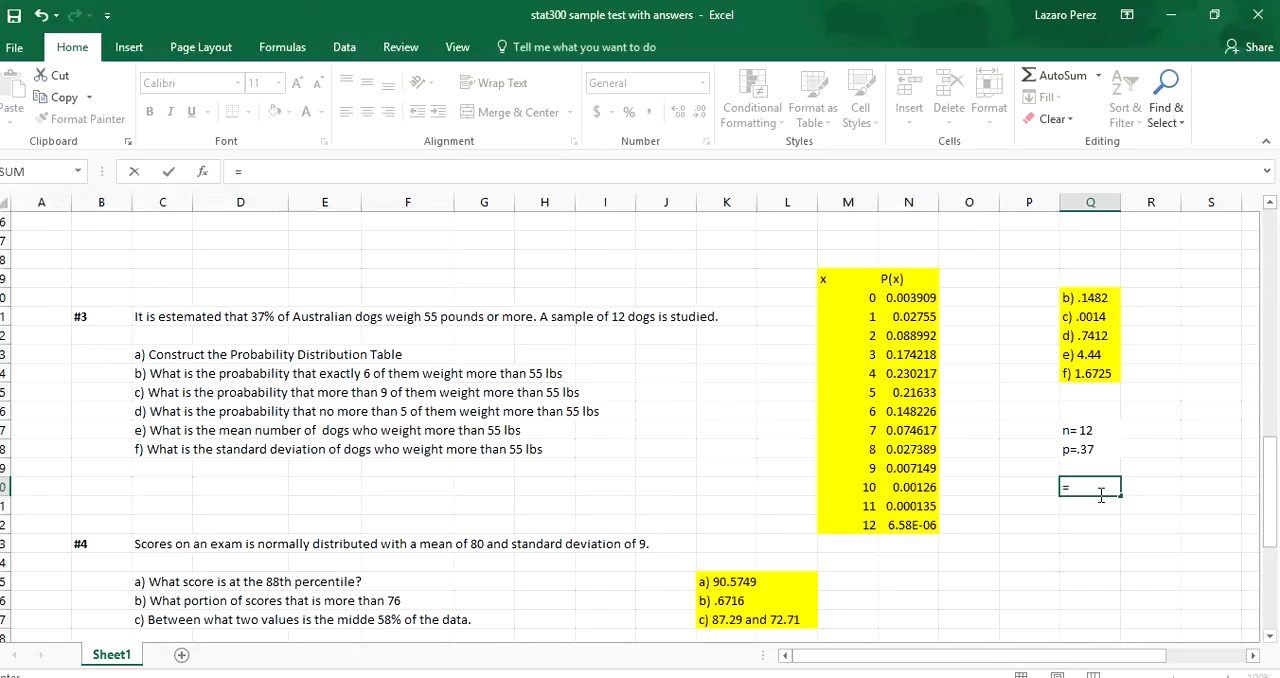
text(12)
text(*.37)
key(Return)
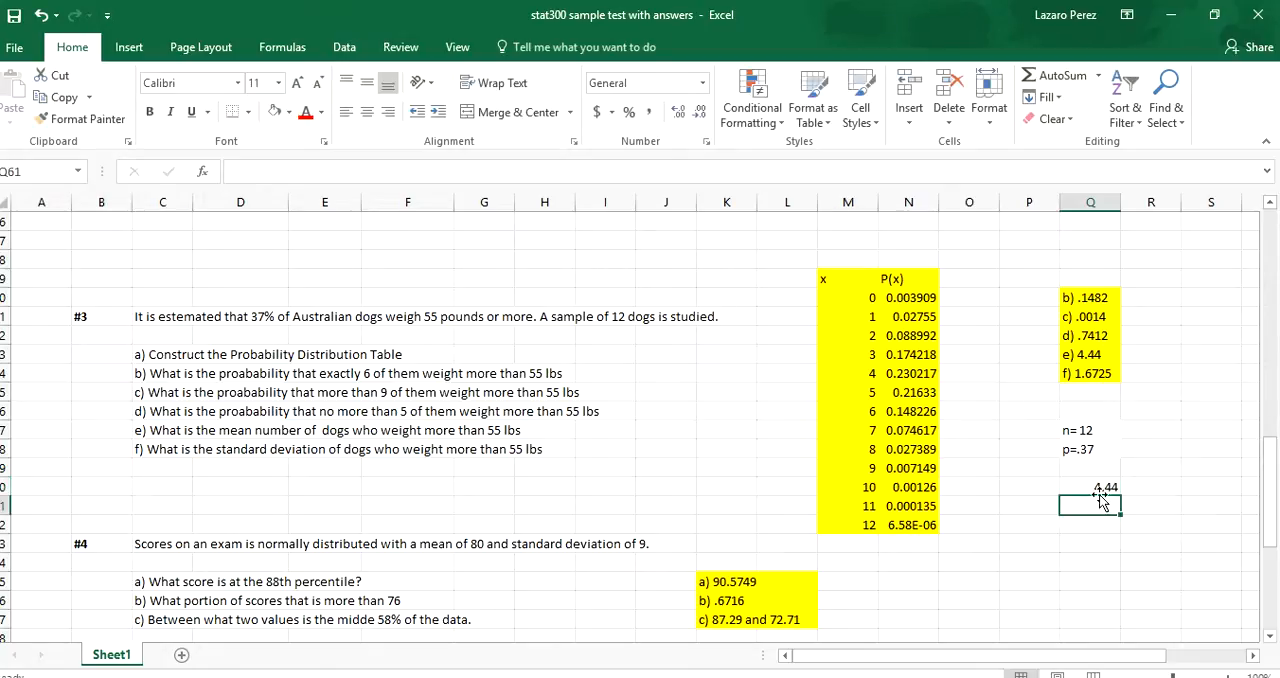
Label the mean result with "mean=" in cell P60 and add the label "sd=" in cell P61.
click(1024, 487)
text(mean=)
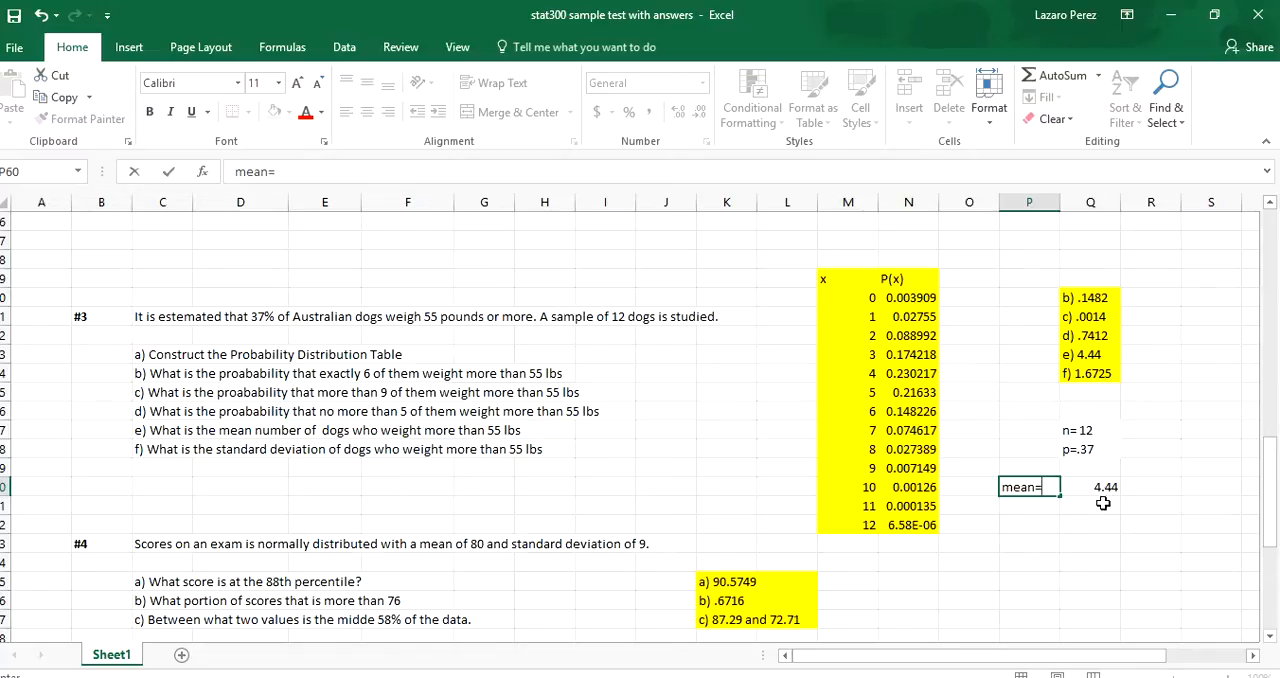
click(1020, 507)
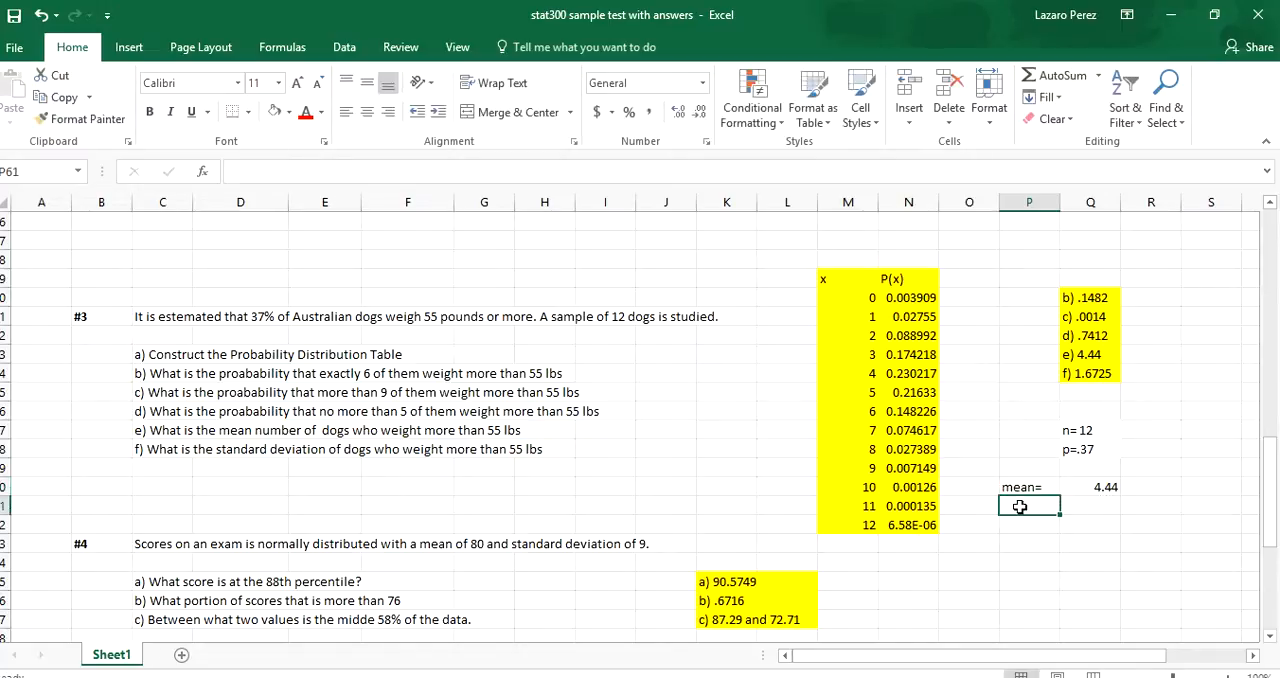
text(sd)
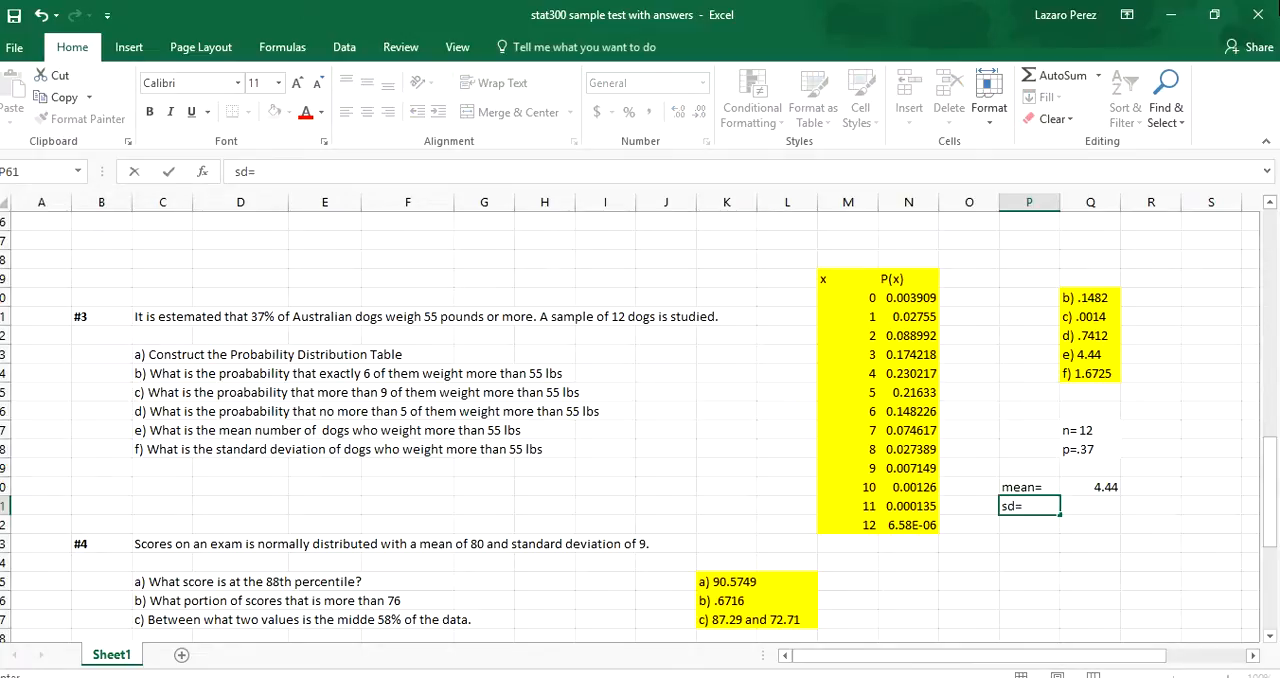
text(=)
Check the e-book's standard deviation formula and start a square-root formula, "=sqrt", in cell Q61.
click(1214, 14)
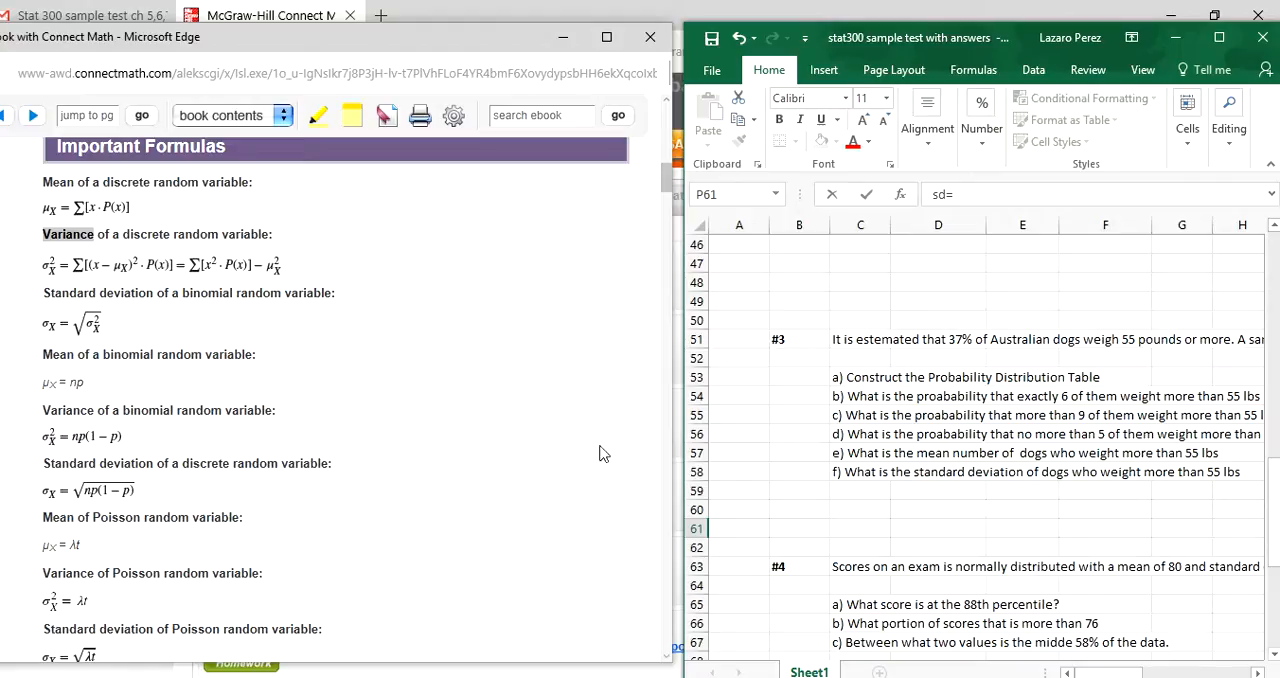
click(1219, 37)
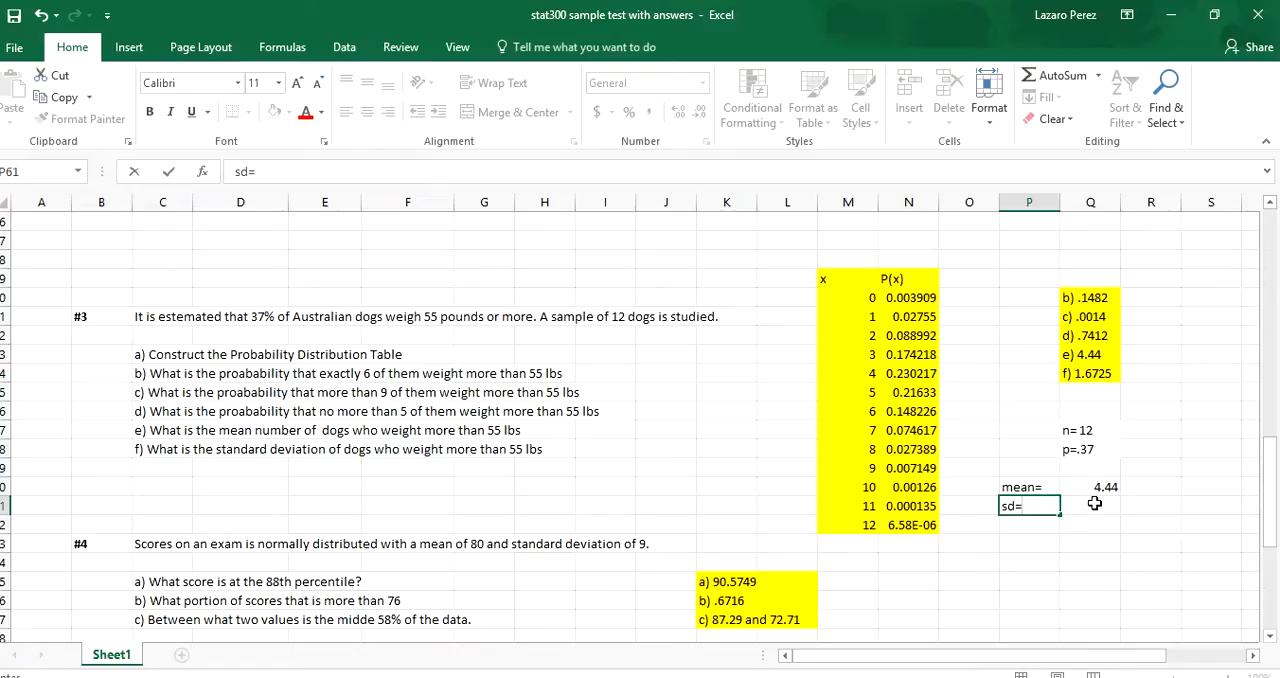
click(1096, 505)
text(=)
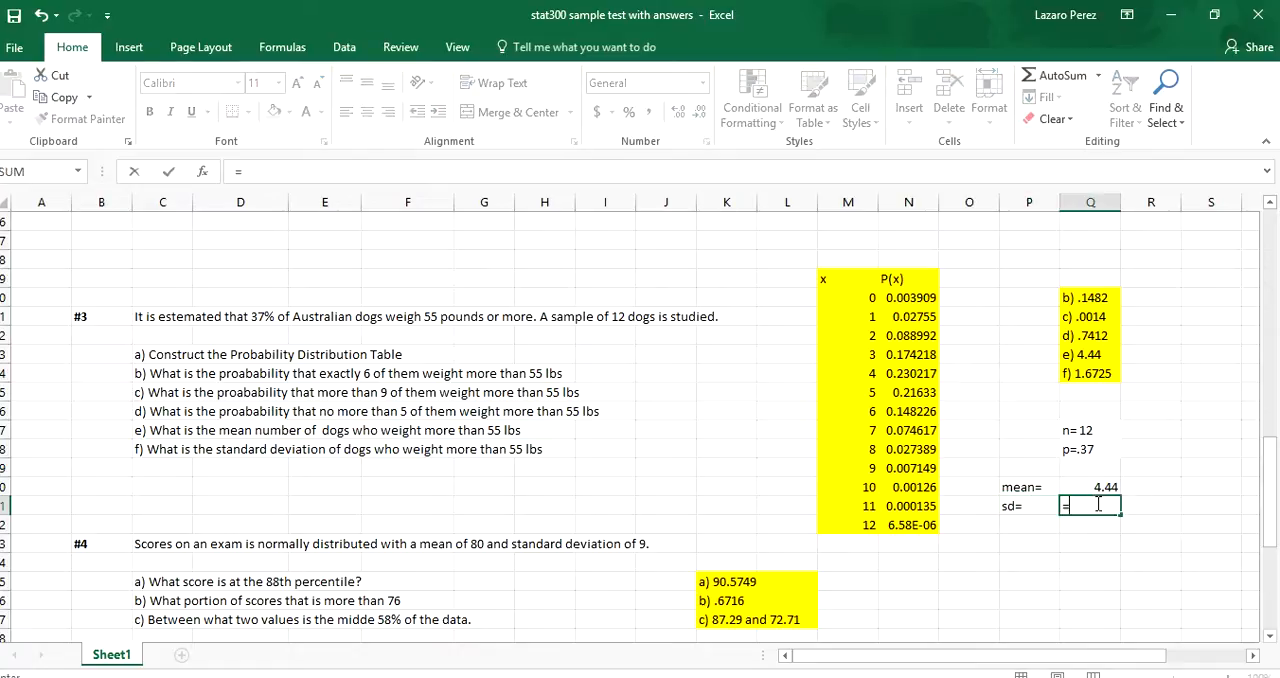
text(sqrt)
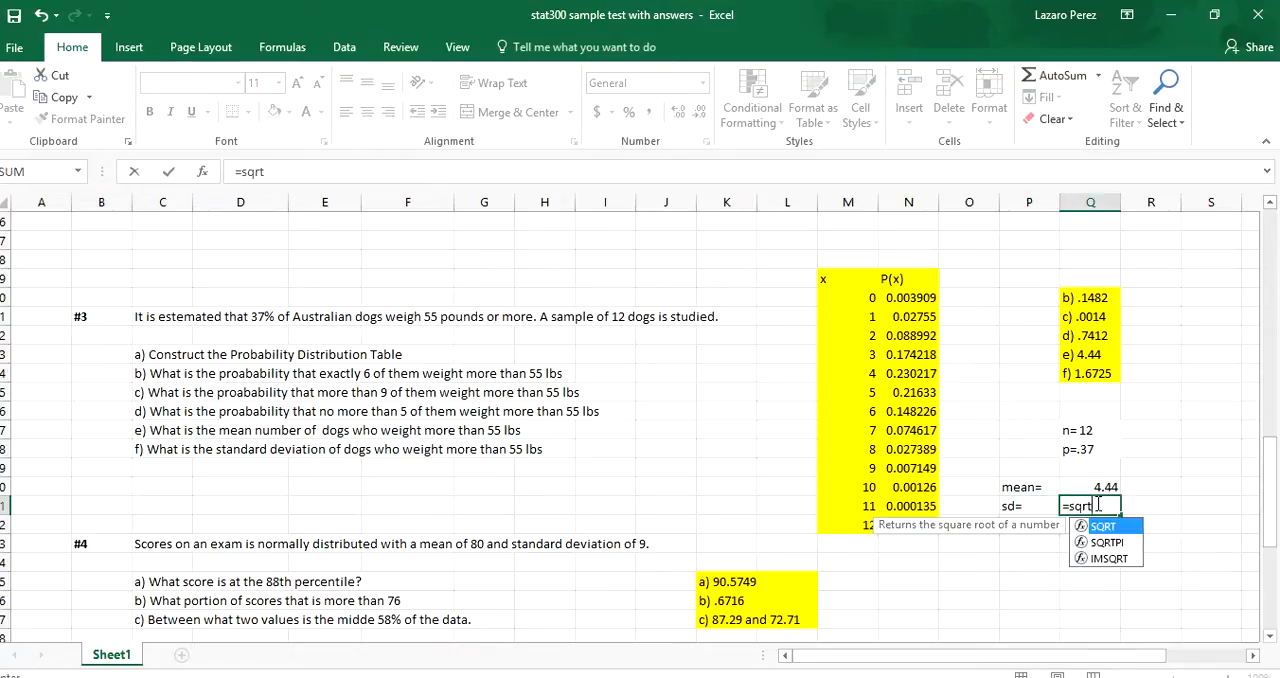
key(Return)
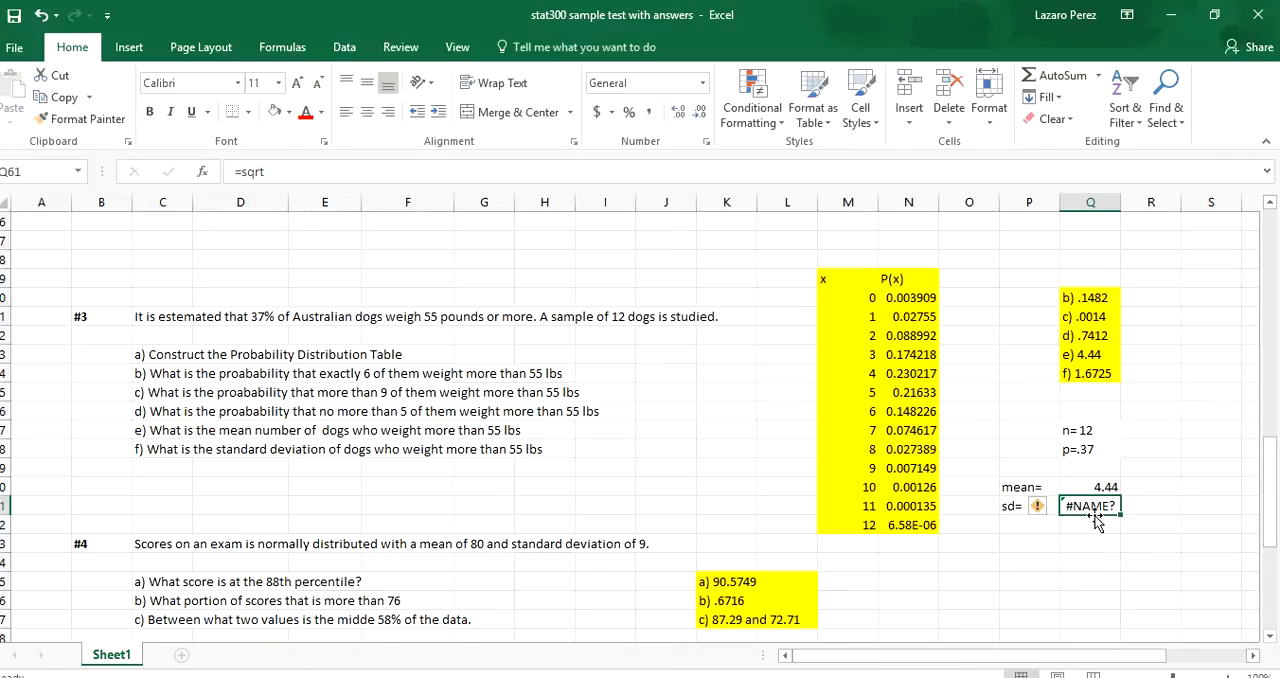
Extend the square-root formula in cell Q61 to "=sqrt((12*.37)*(1-.37))/".
click(787, 176)
text(()
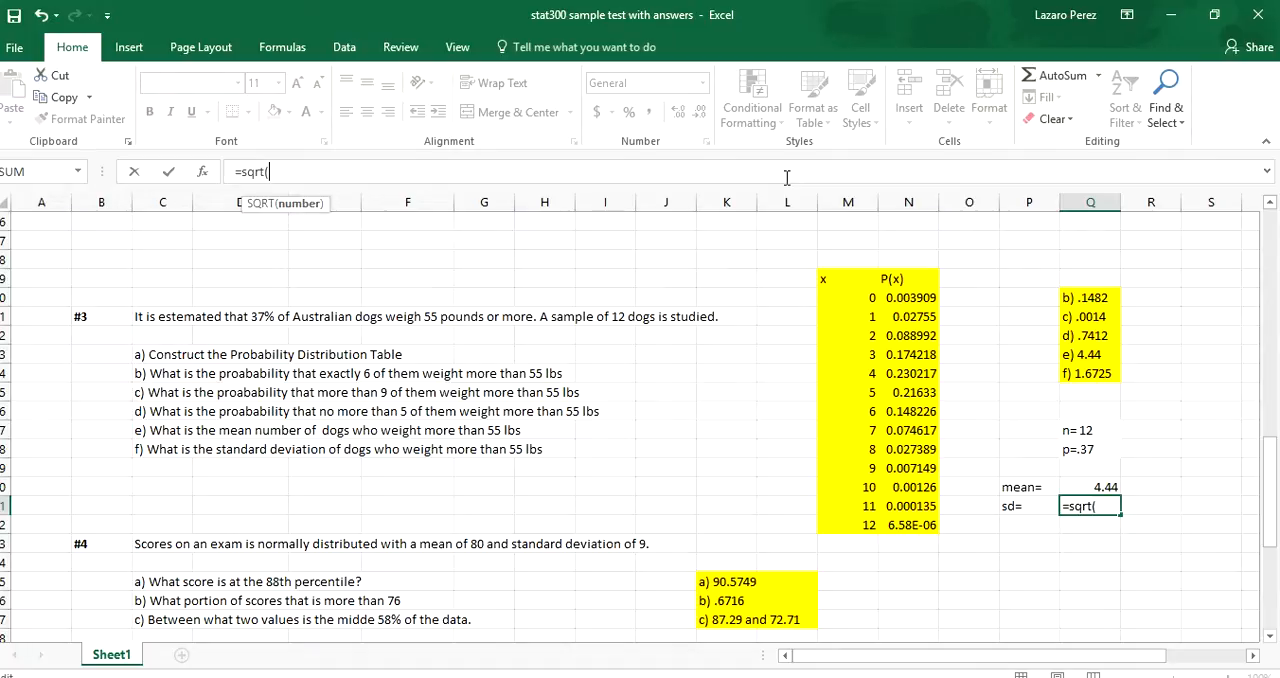
text(()
text(12*.37)
text(*(1-)
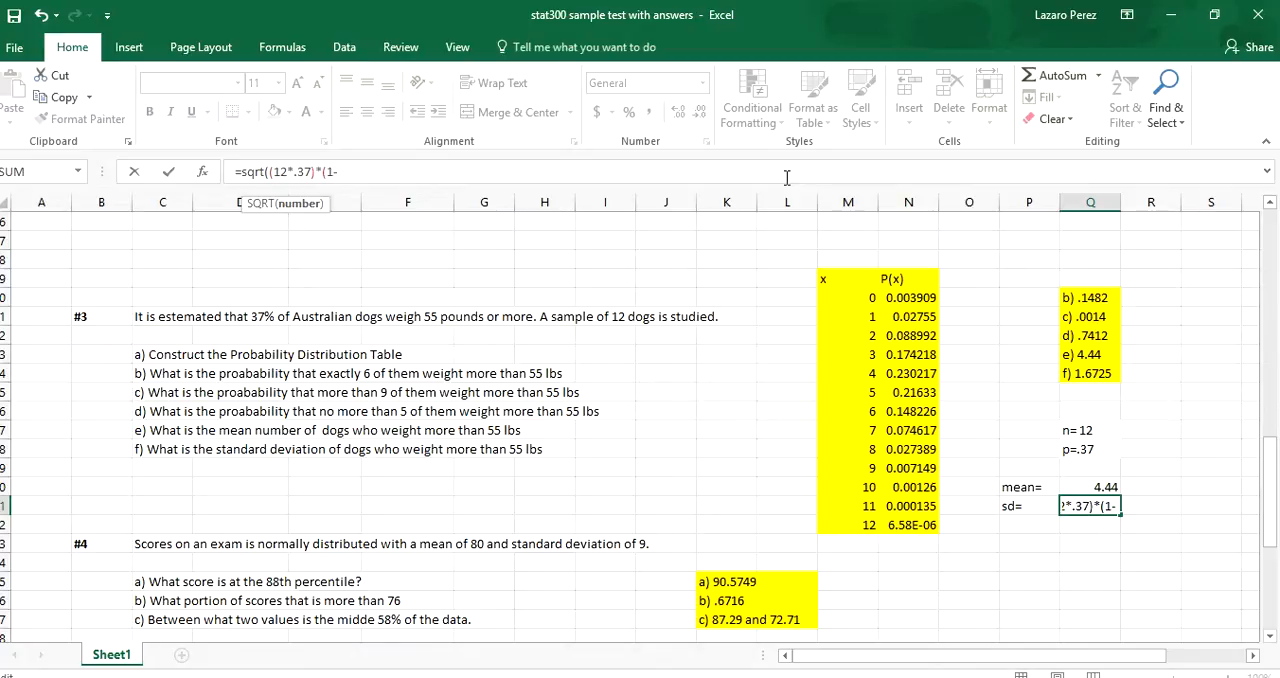
text(.37))
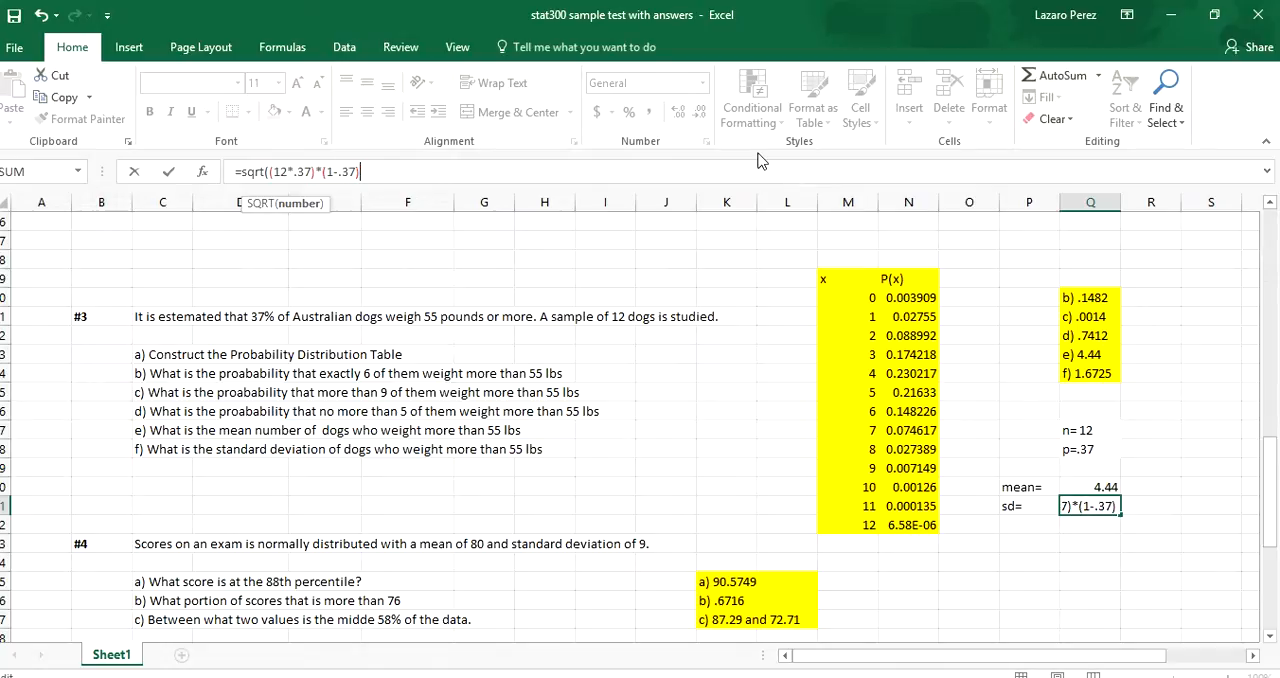
text()/)
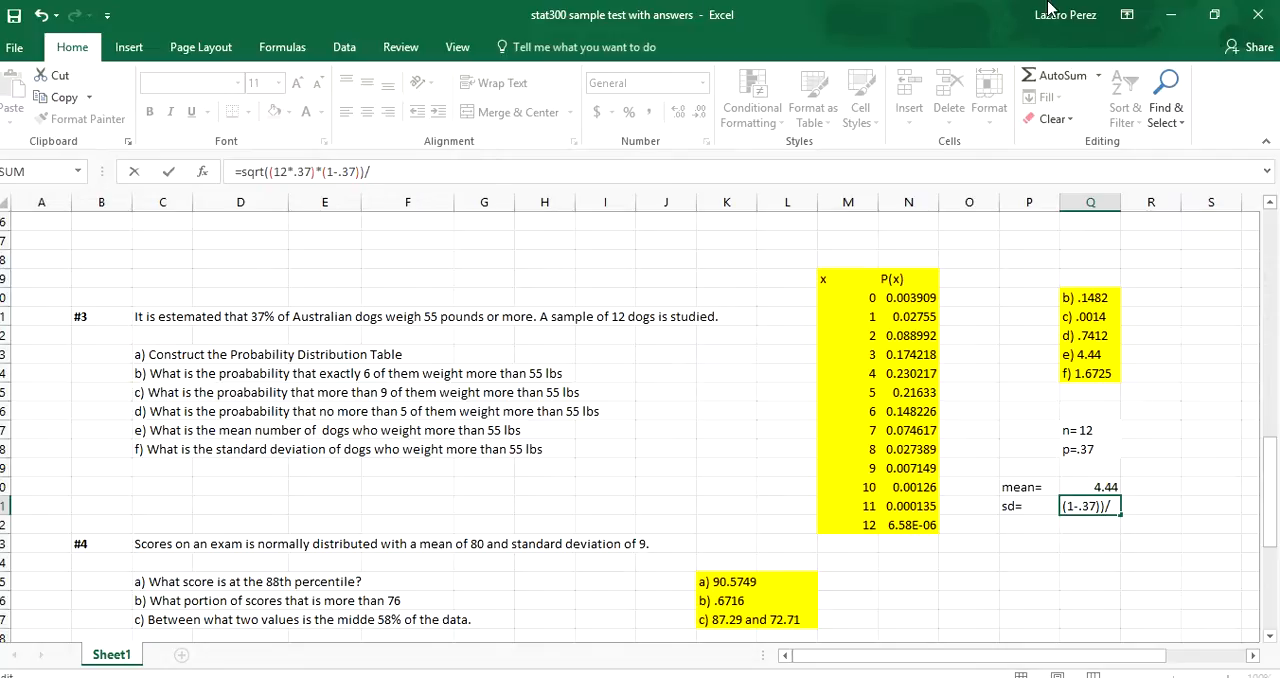
Recheck the e-book's np(1-p) standard deviation formula, then remove the trailing slash and enter =sqrt((12*.37)*(1-.37)) in cell Q61.
click(1214, 20)
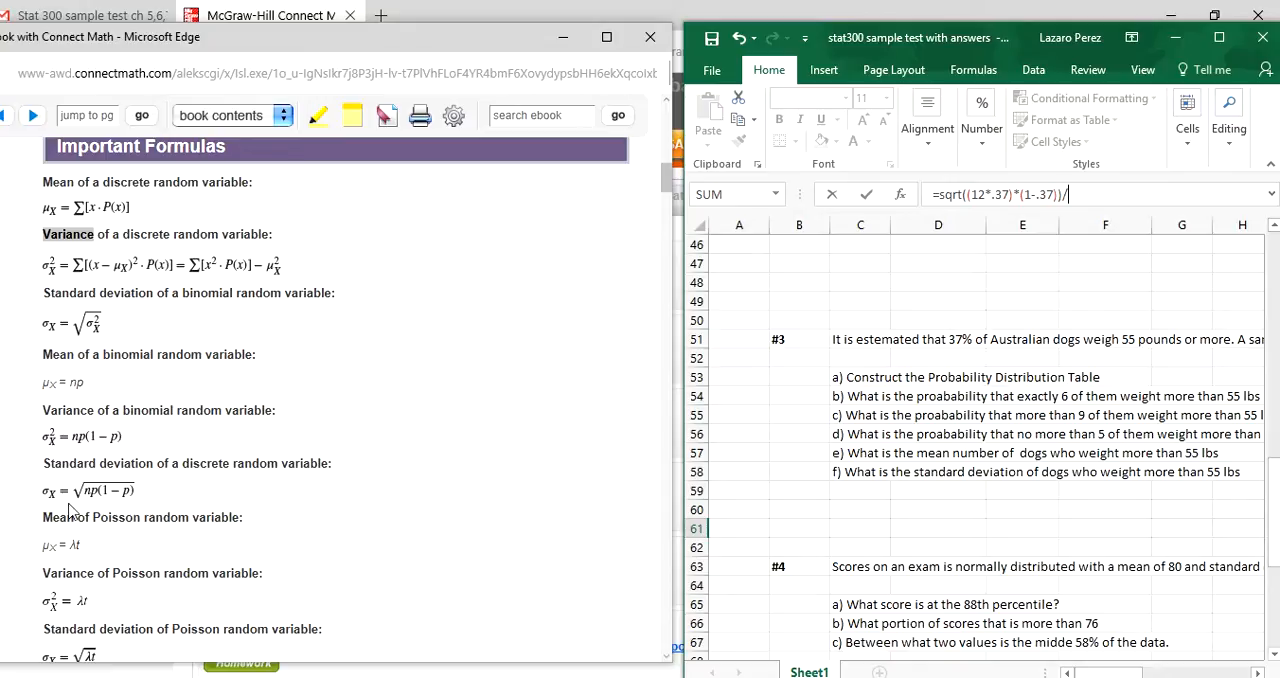
click(1220, 44)
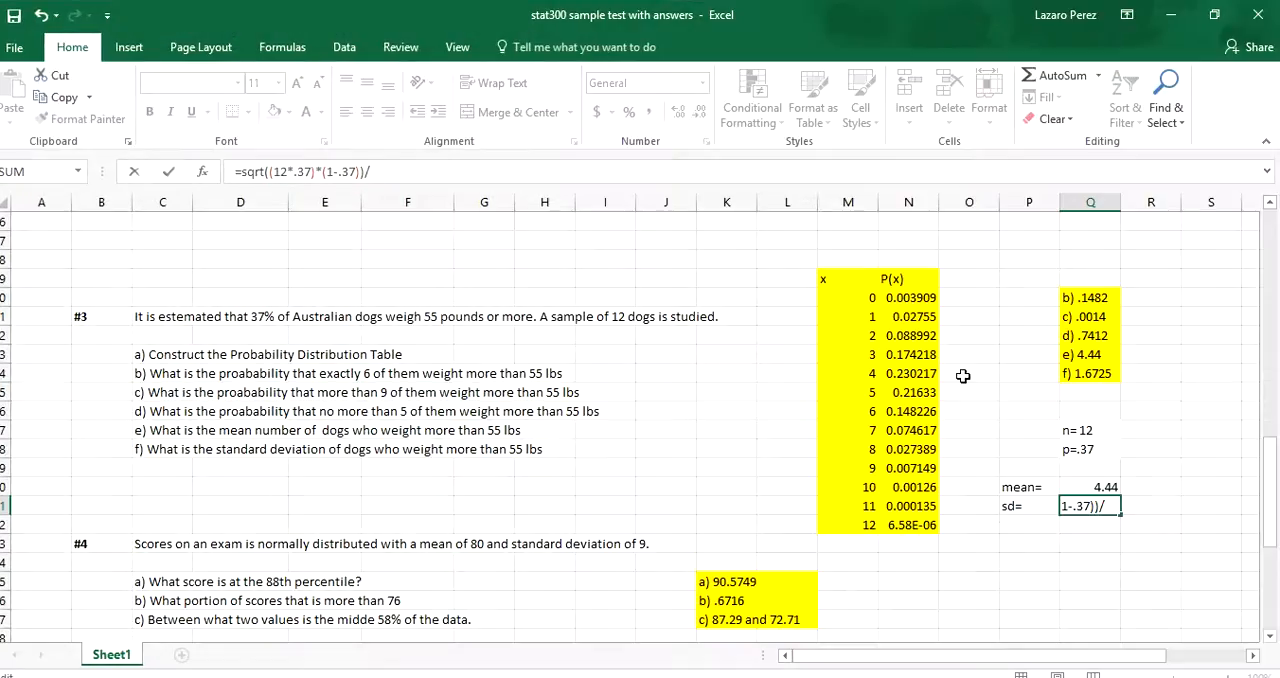
key(BackSpace)
key(Return)
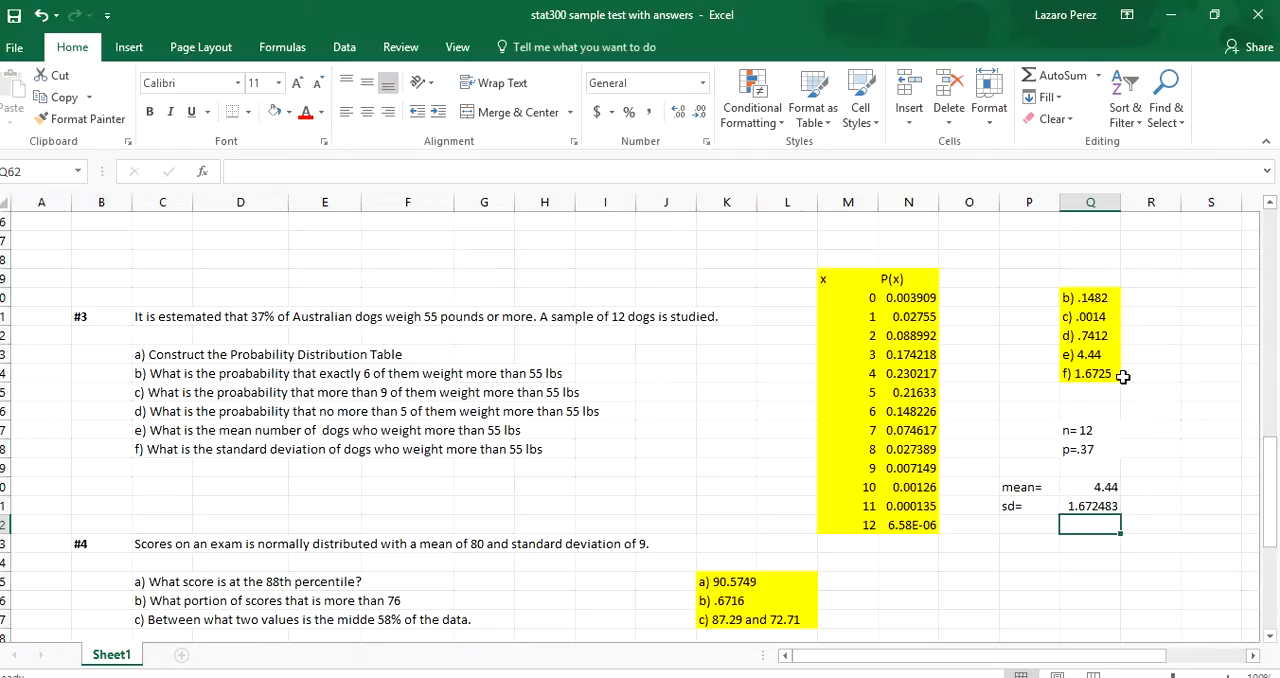
Shrink the workbook window to show the e-book's Important Formulas beside the worksheet.
click(1214, 27)
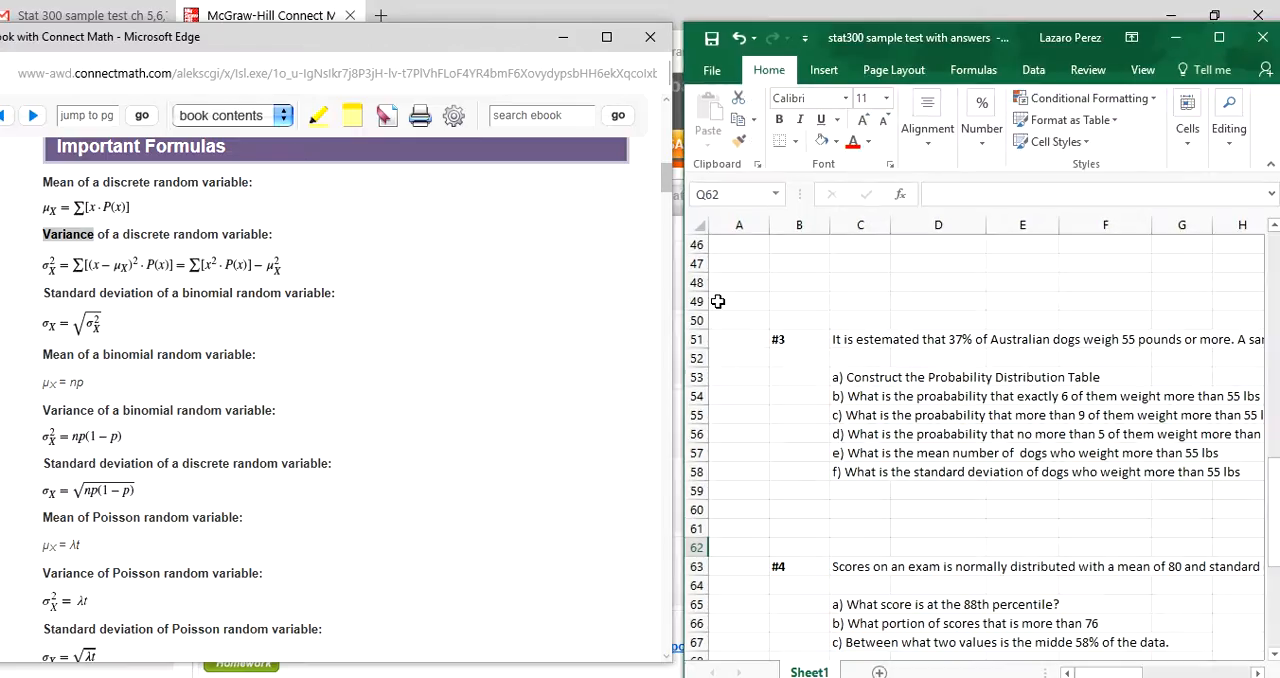